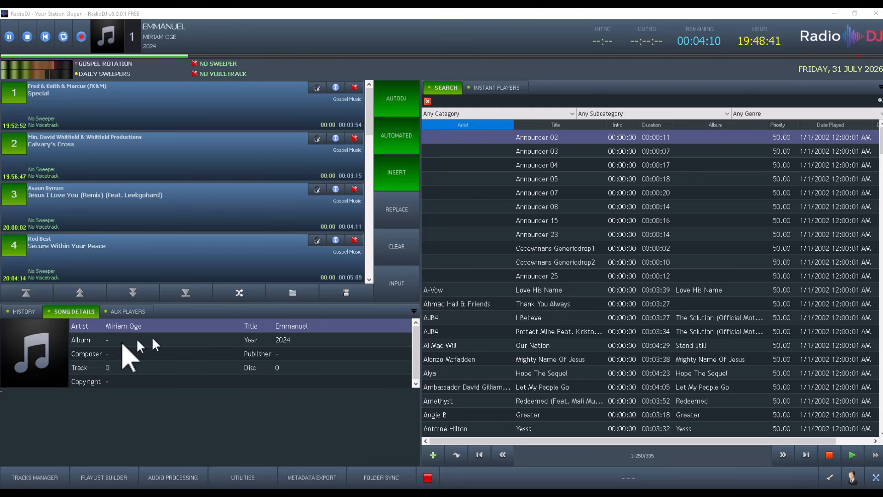
- Show the HISTORY tab and scroll through the list of recently played tracks
click(18, 314)
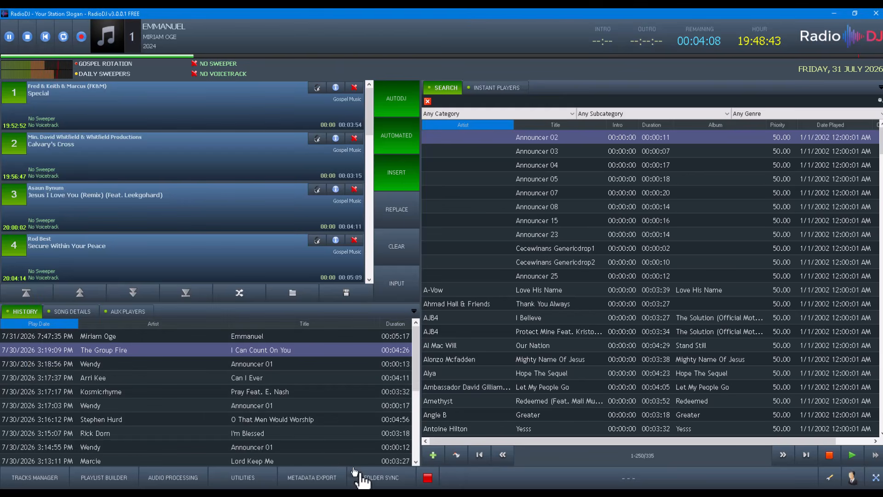
drag(415, 342, 427, 329)
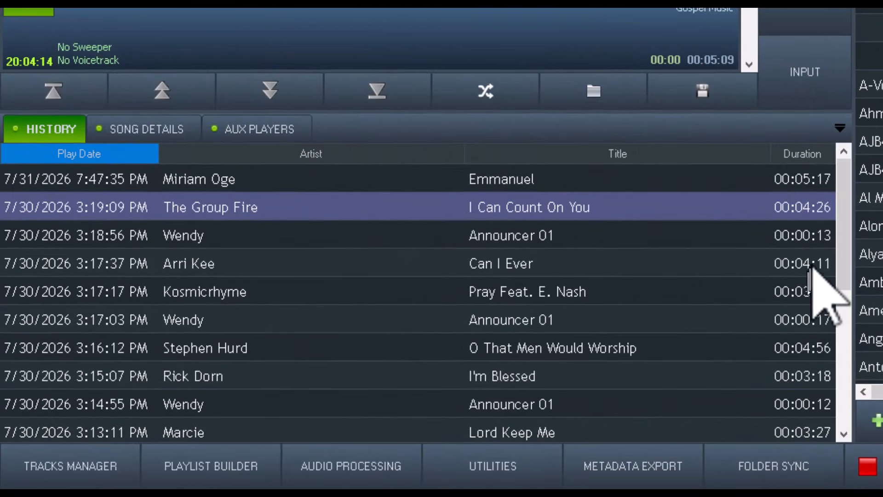
drag(854, 213, 860, 178)
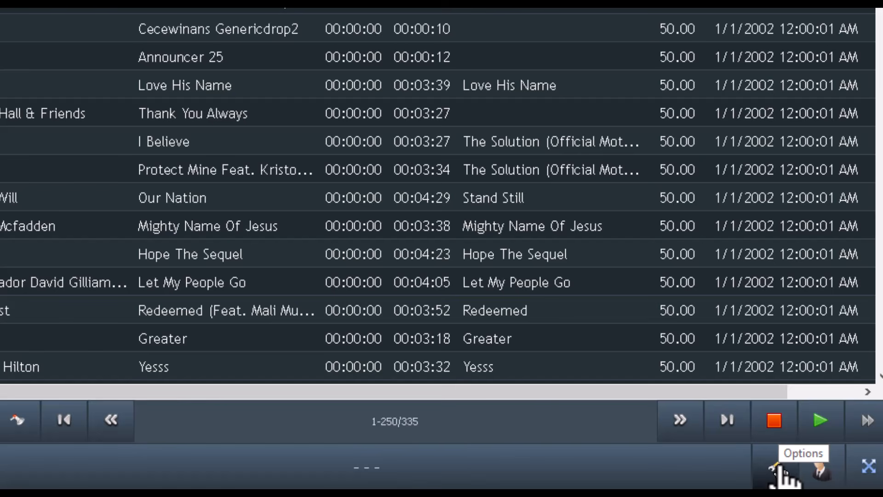
- Open the History plugin's options from the Plugins list and enable Show Listeners Count
click(774, 468)
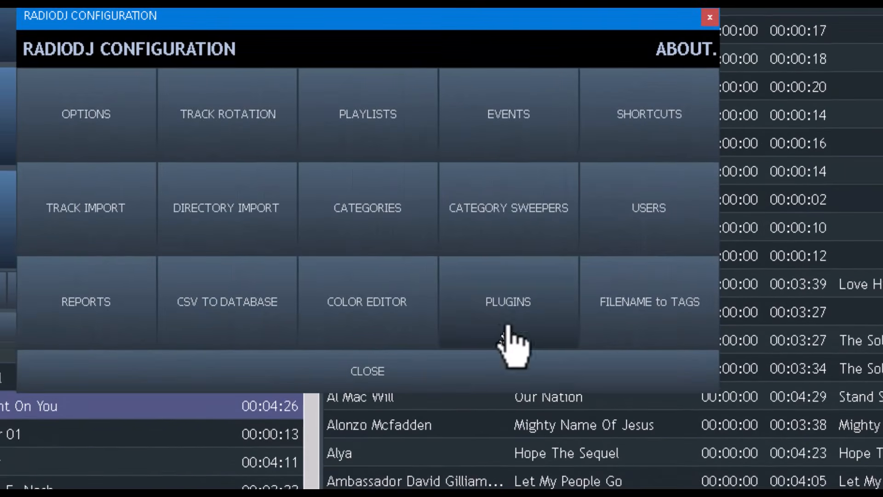
click(509, 310)
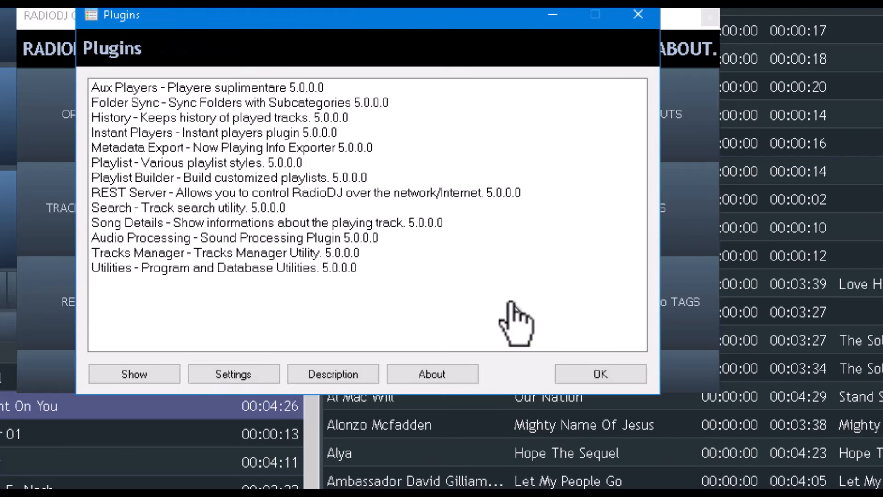
click(137, 117)
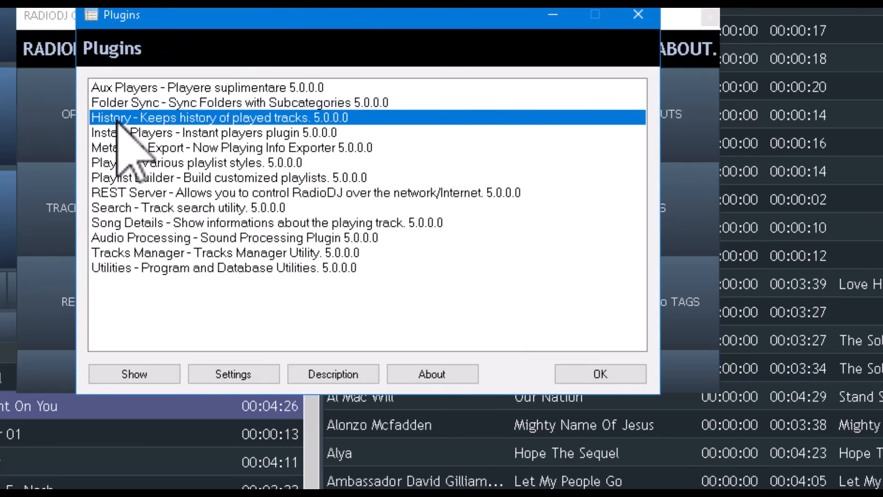
double_click(137, 118)
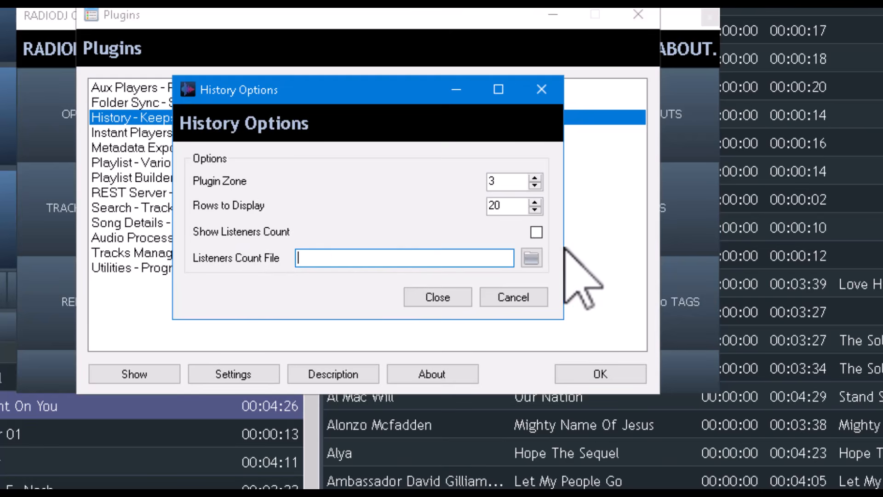
click(536, 233)
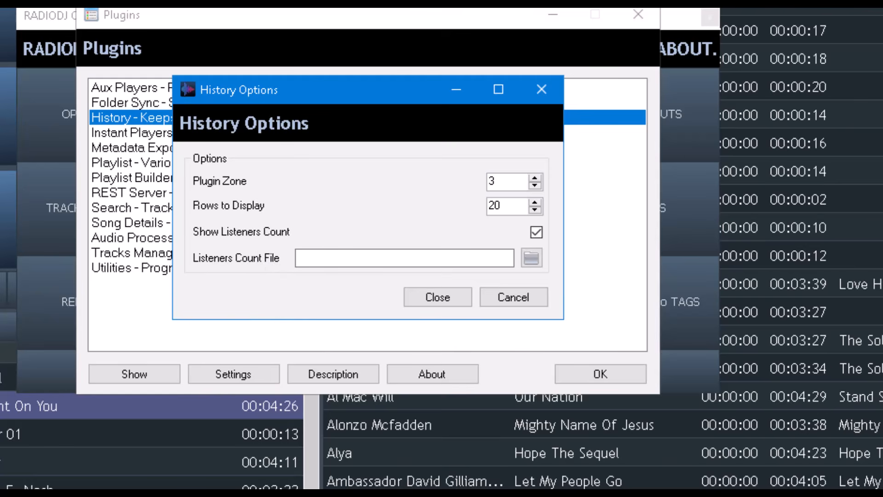
- Choose WNIA Gospel Radio-Listeners.txt as the listeners count file, then close History Options and Plugins
click(526, 254)
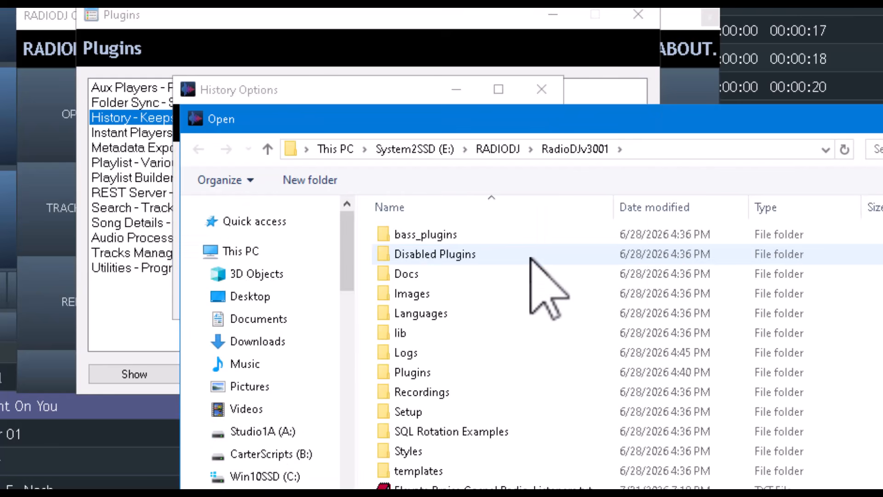
drag(662, 123, 409, 8)
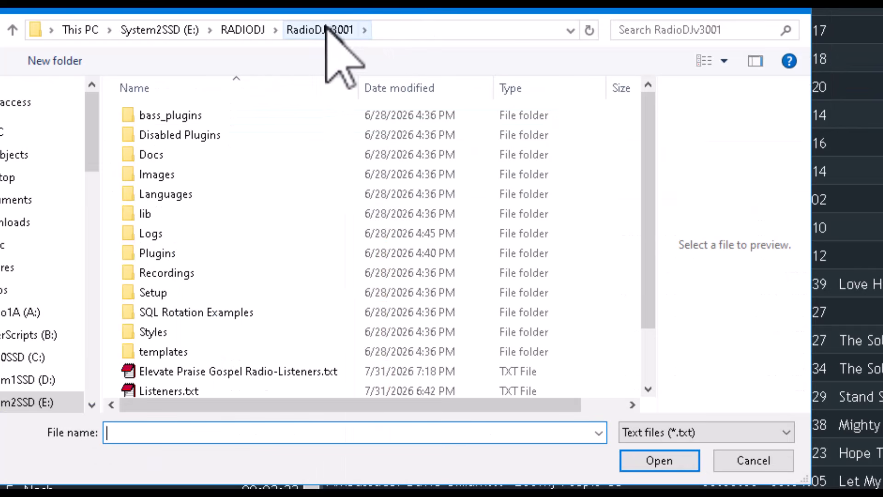
scroll(299, 265, down, 1)
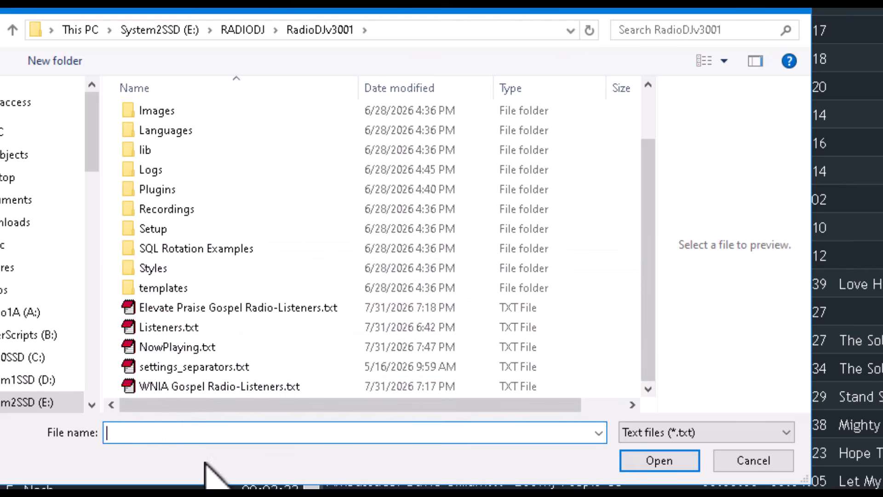
click(234, 389)
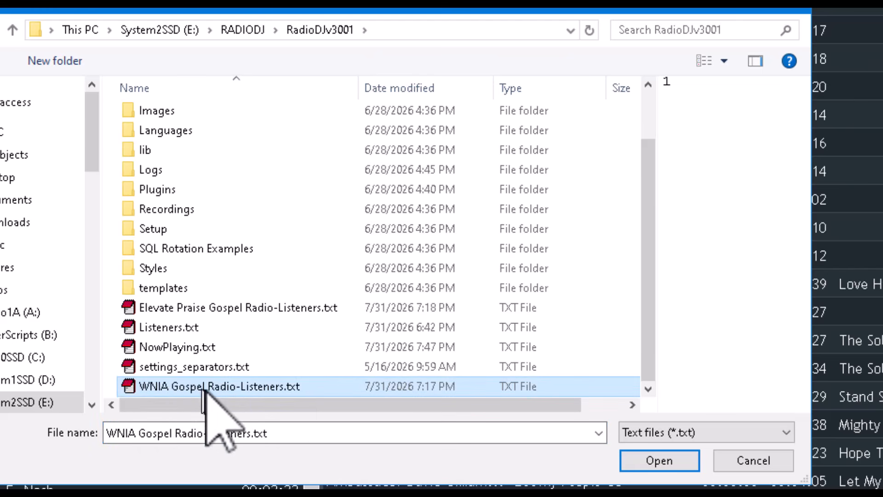
click(648, 460)
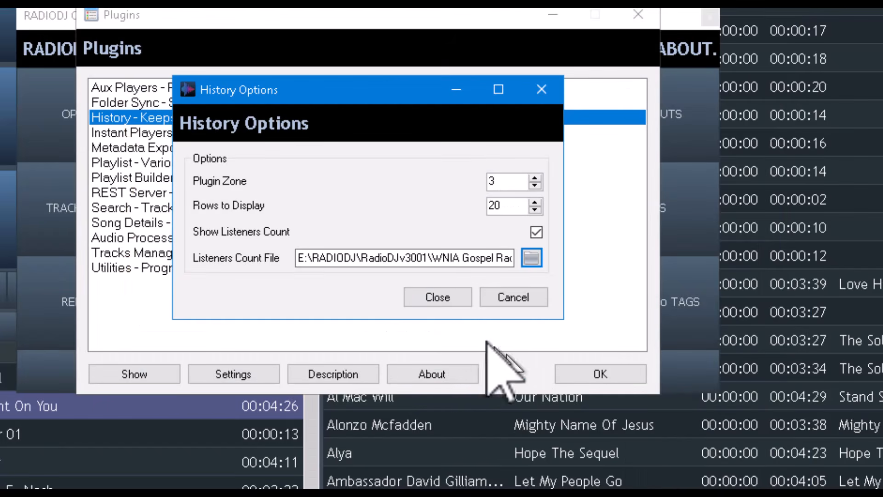
click(435, 298)
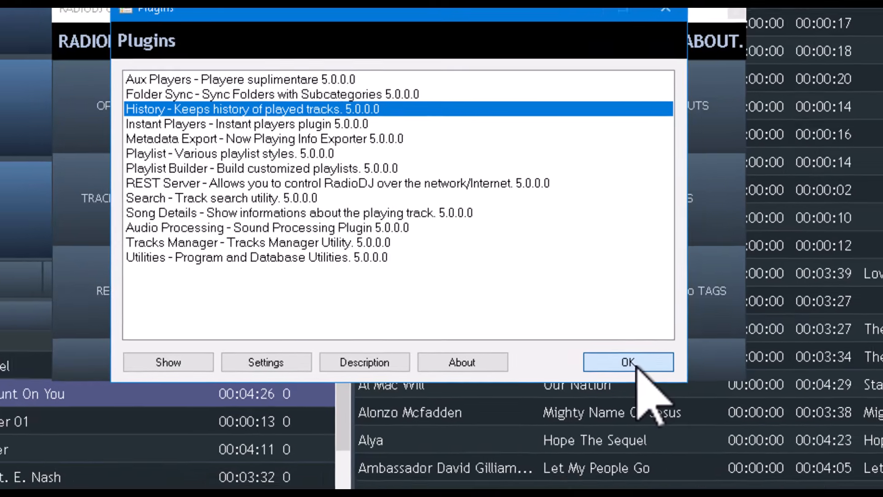
click(608, 376)
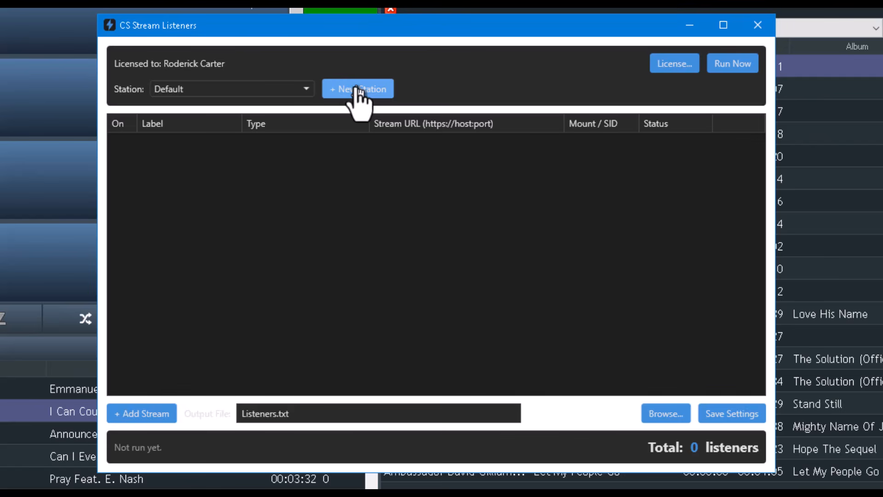
- Expand the Station dropdown to list Default, Elevate Praise Gospel Radio and WNIA Gospel Radio
click(302, 90)
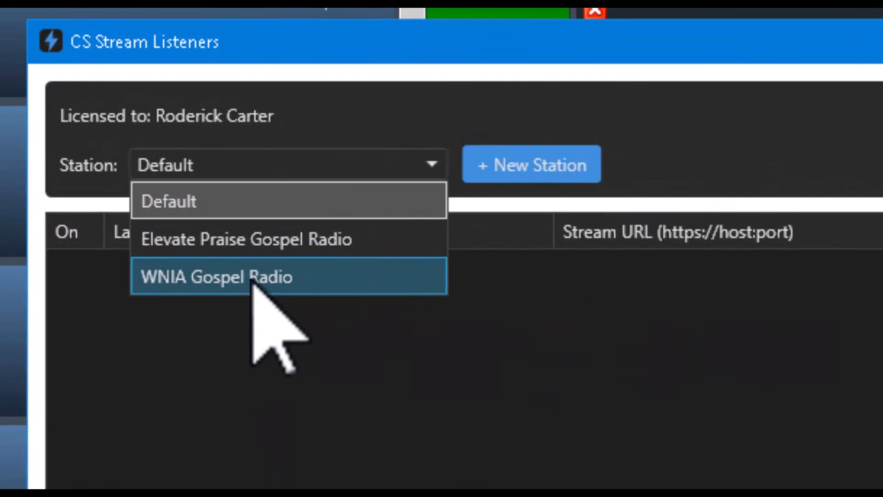
- Load WNIA Gospel Radio and run a check, which reports 1 listener on WNIA 1
click(253, 282)
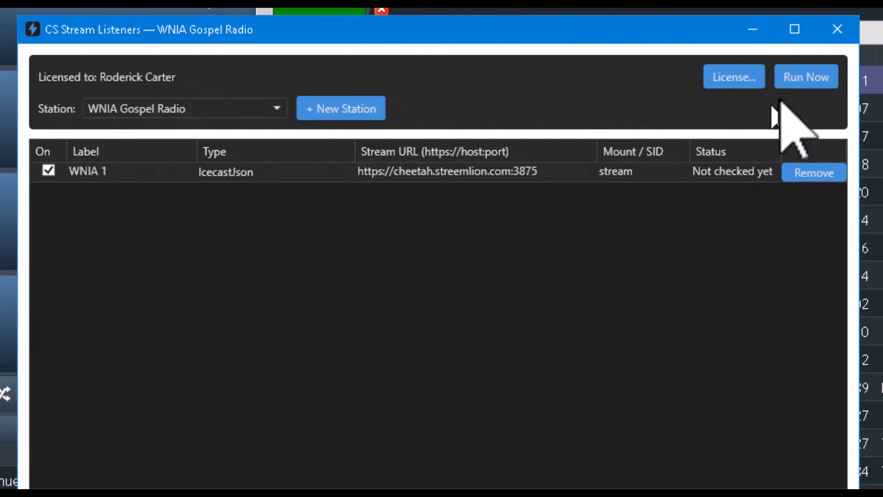
click(807, 77)
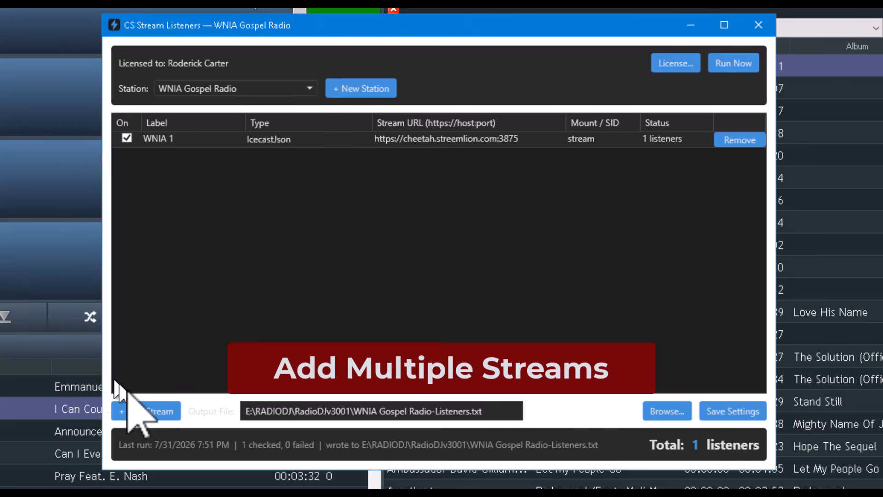
- Add five extra streams to WNIA Gospel Radio, up to Stream 6
click(162, 413)
click(162, 413)
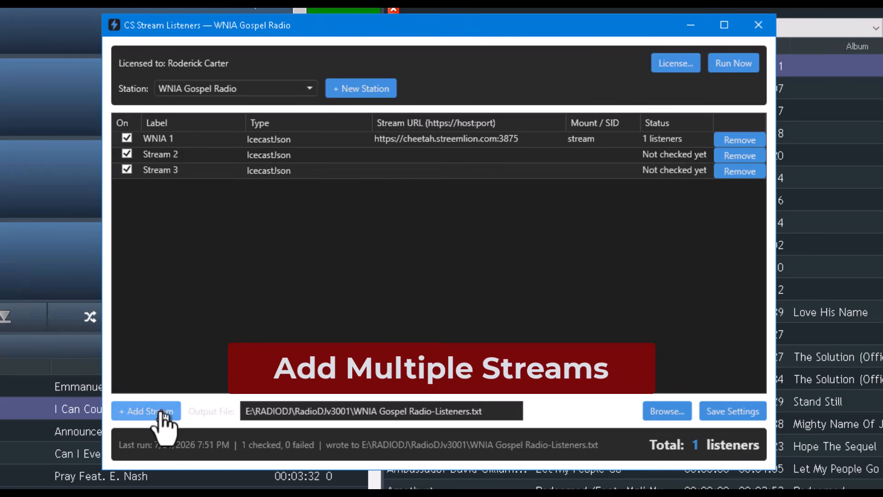
click(162, 412)
click(162, 413)
click(162, 412)
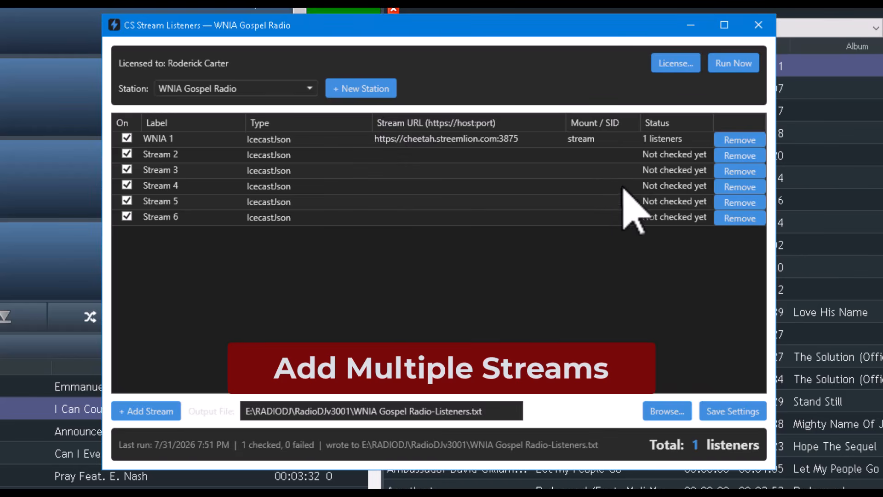
- Inspect Stream 2's type, label, URL and mount fields, leaving the type unchanged
click(278, 156)
click(278, 156)
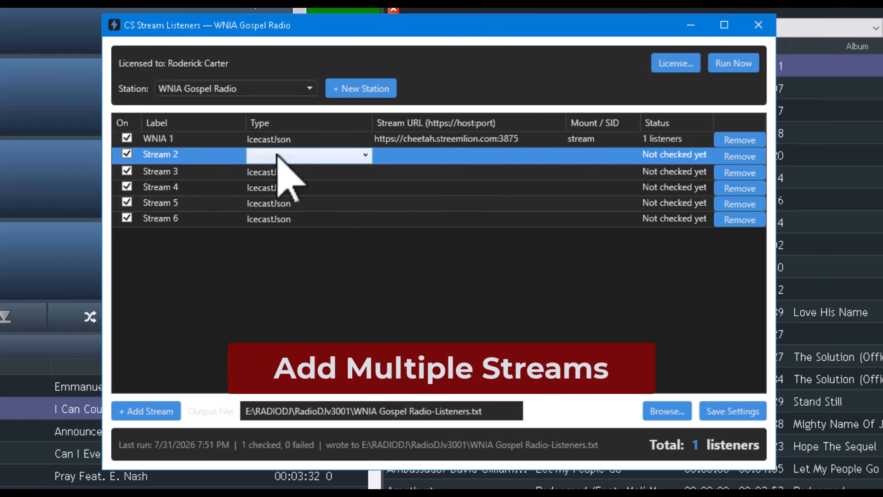
click(367, 154)
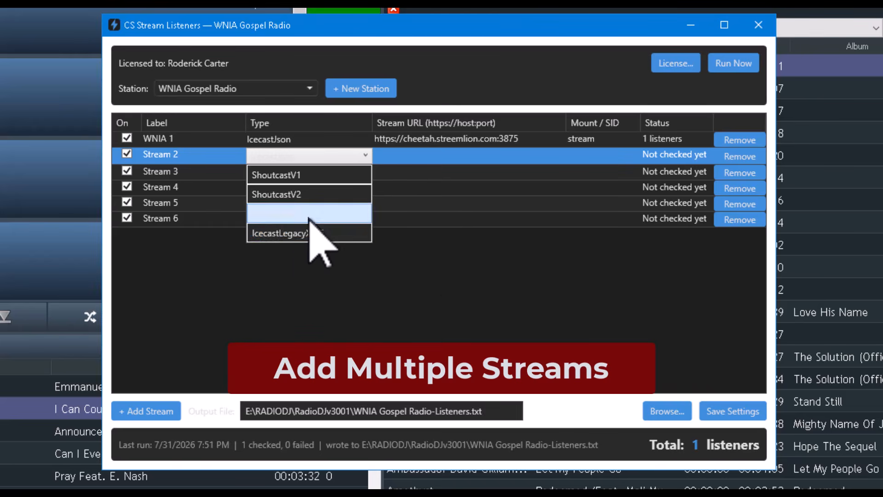
click(443, 251)
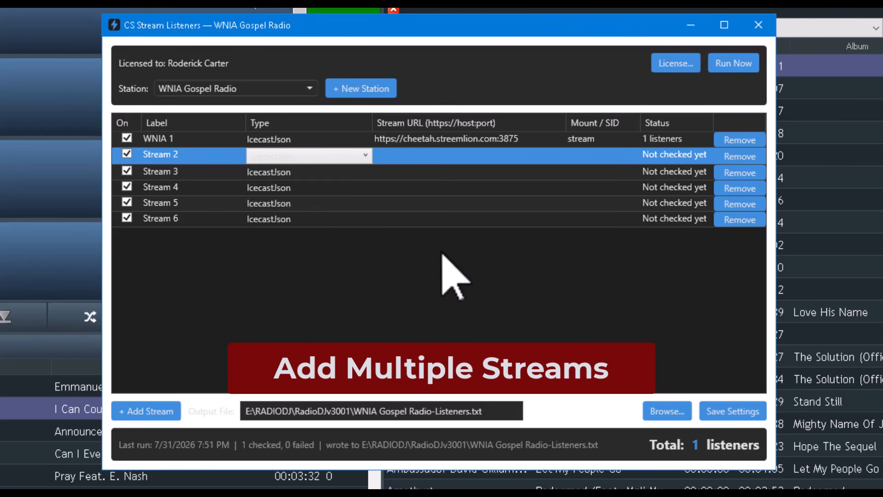
click(158, 155)
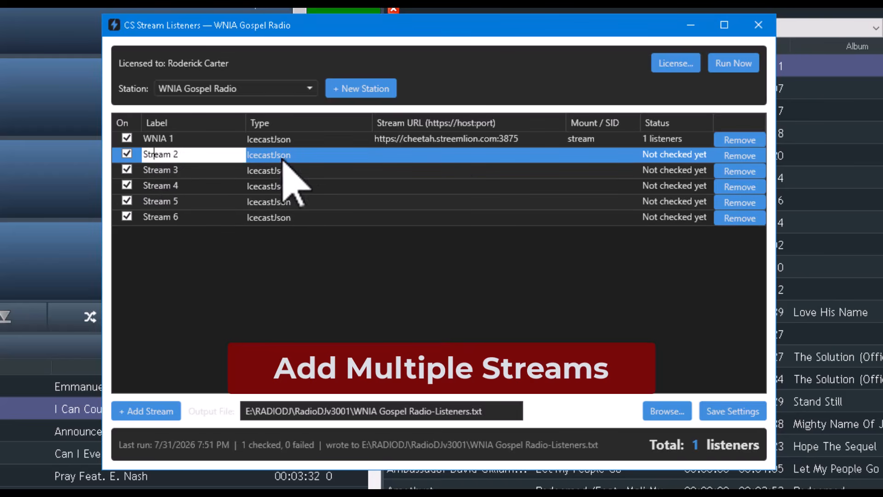
click(423, 156)
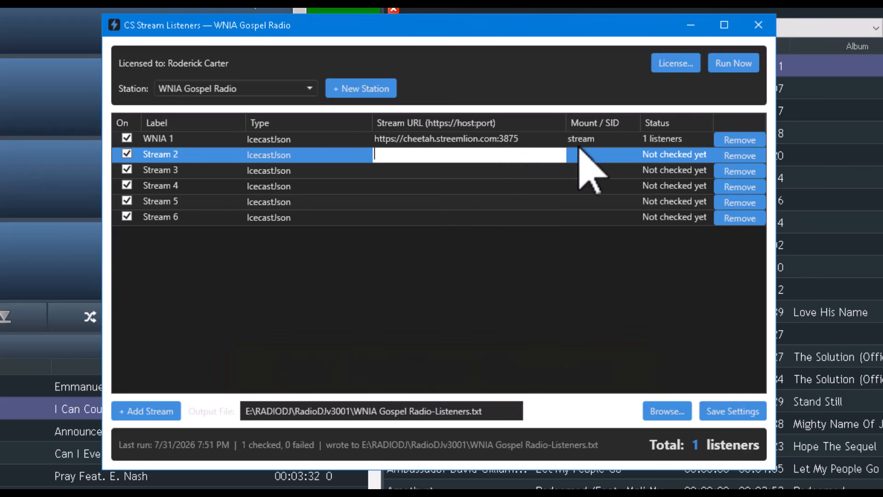
click(592, 156)
click(592, 156)
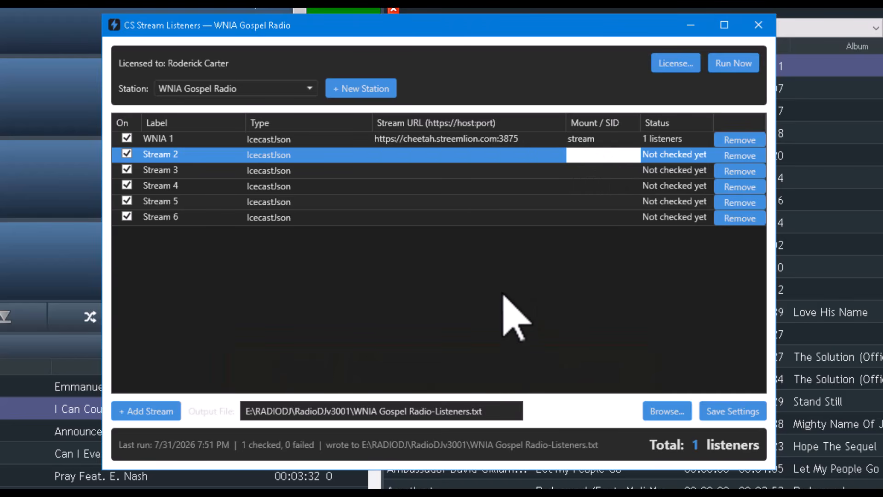
key(Return)
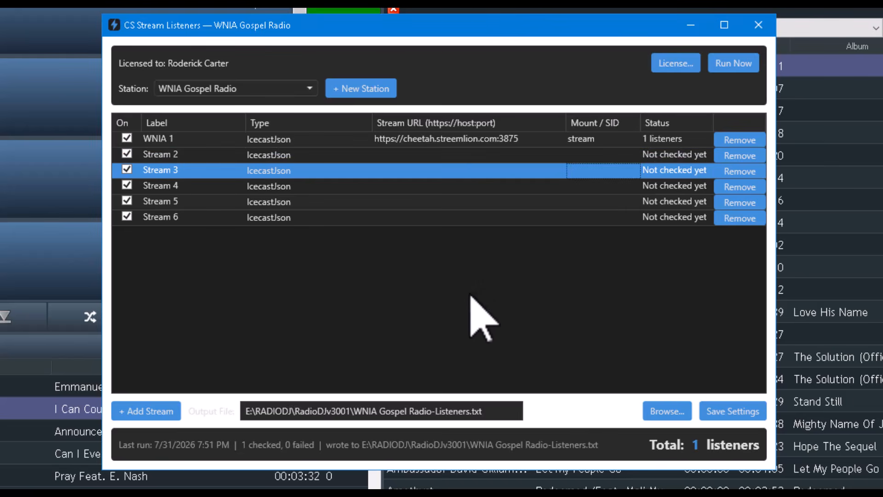
- Remove Streams 6, 5, 4, 3 and 2, leaving only WNIA 1
click(741, 218)
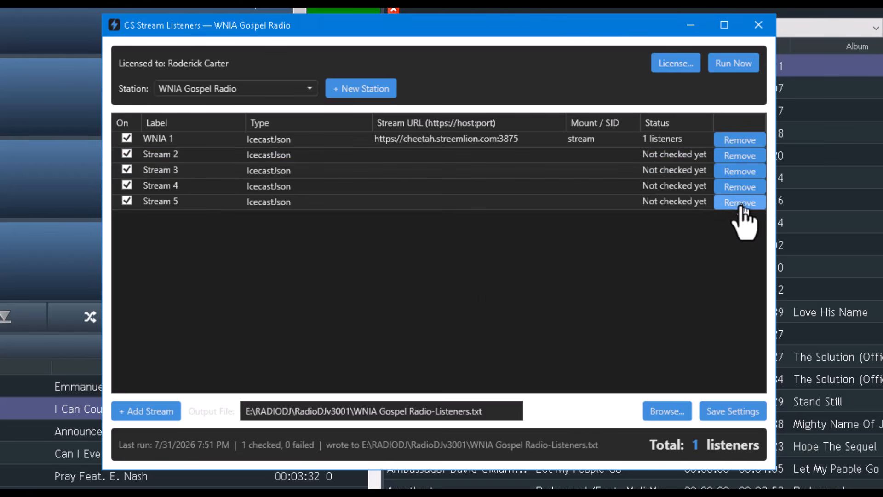
click(740, 202)
click(739, 188)
click(738, 172)
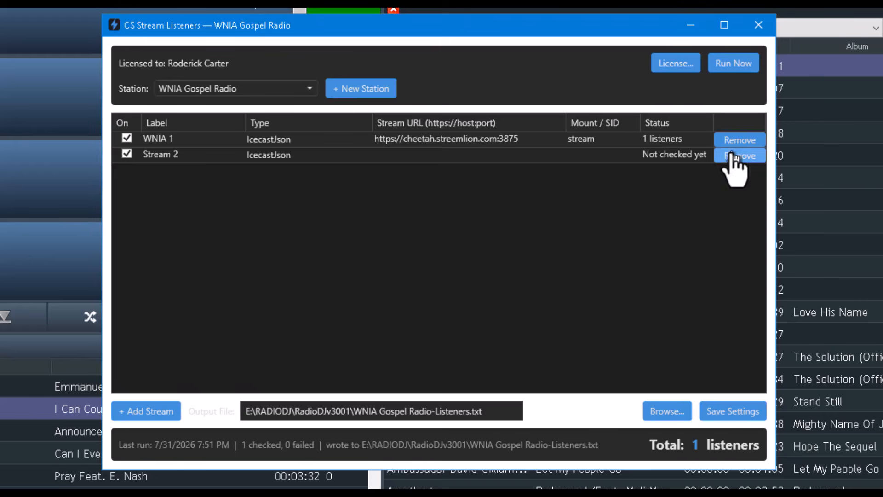
click(739, 157)
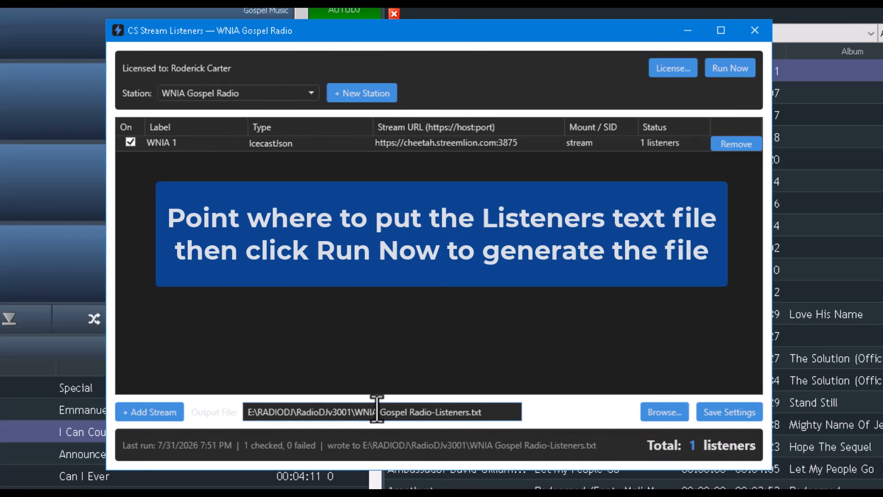
- Set the output file to the prefilled WNIA Gospel Radio-Listeners.txt in the RadioDJv3001 folder
click(662, 413)
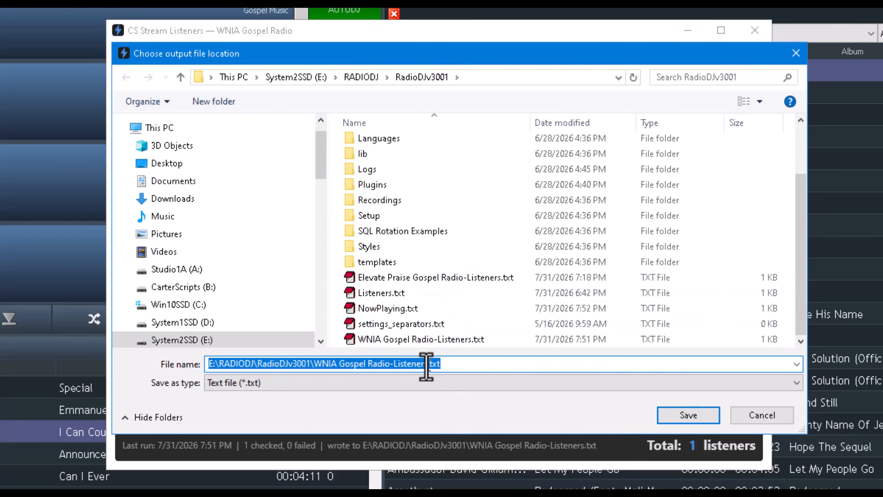
click(689, 415)
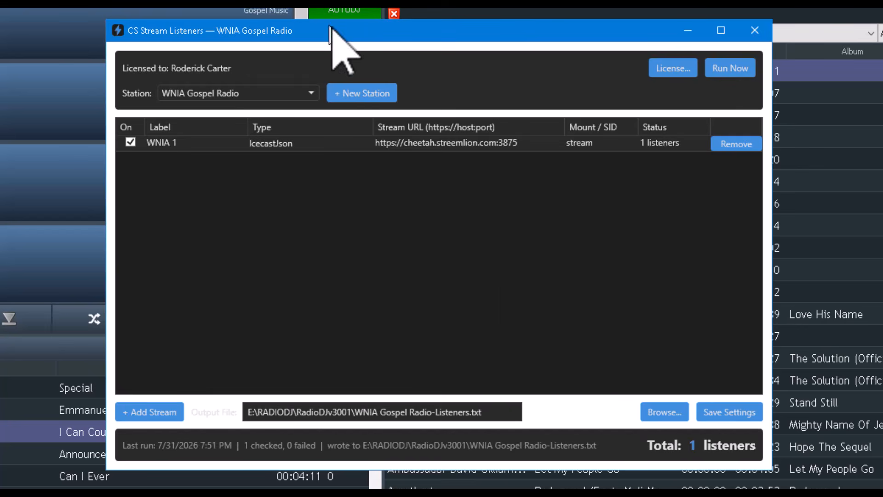
- Add a new station and confirm its name, Real People Talk Radio
click(385, 96)
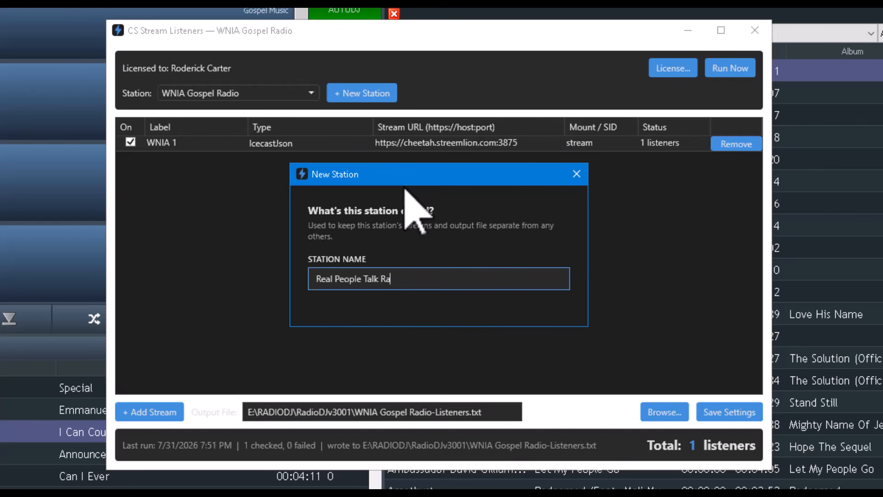
key(Return)
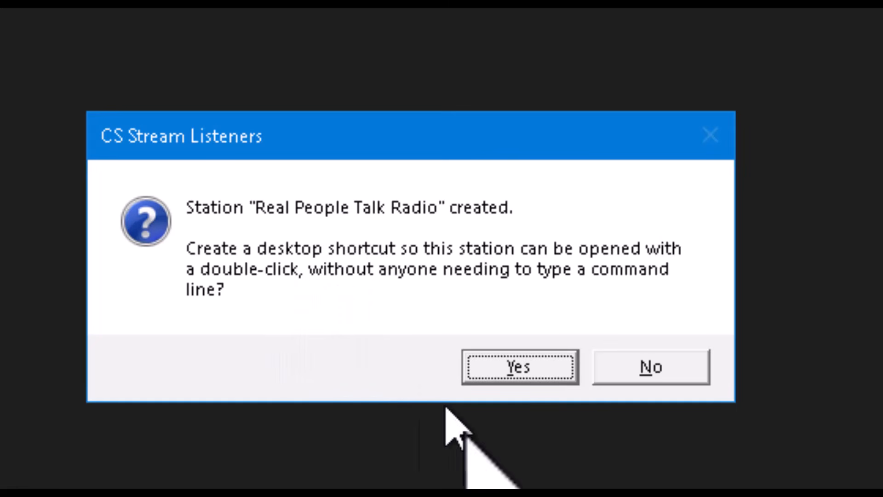
- Accept the offer to create a desktop shortcut for Real People Talk Radio
click(492, 361)
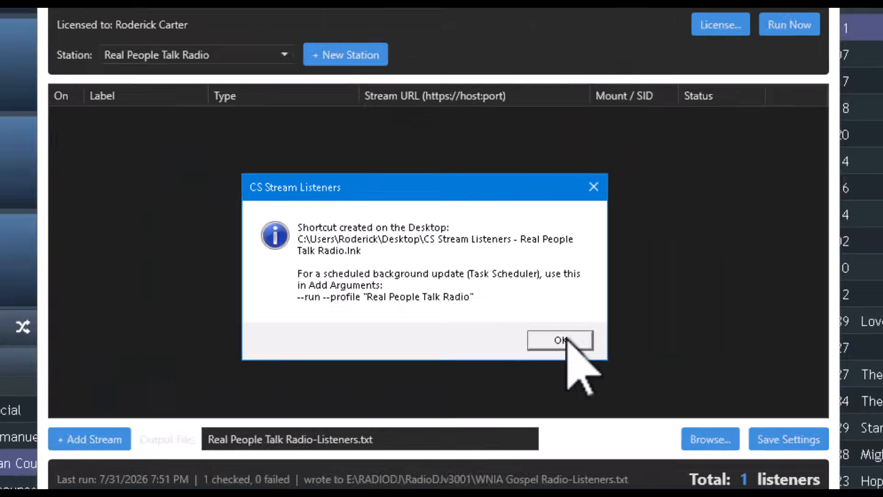
- Add Stream 1 at radio.streamlion.com:2585 with mount stream, then check it: 6 listeners
click(660, 380)
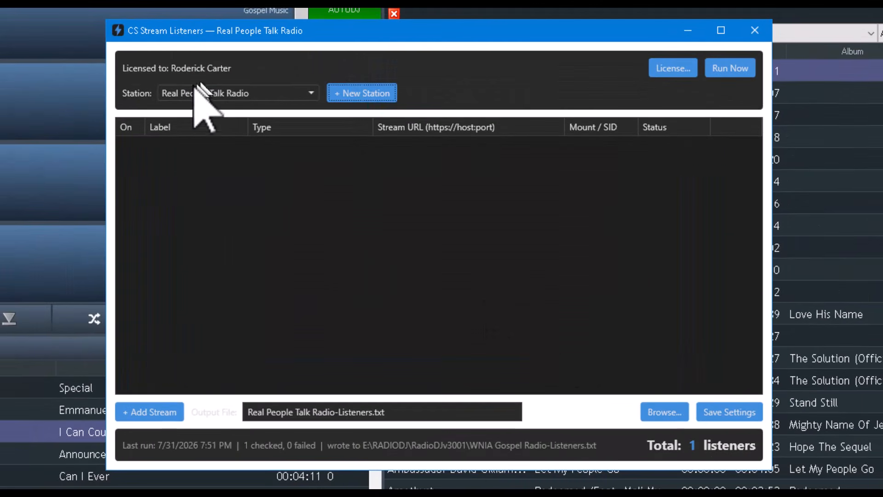
click(164, 411)
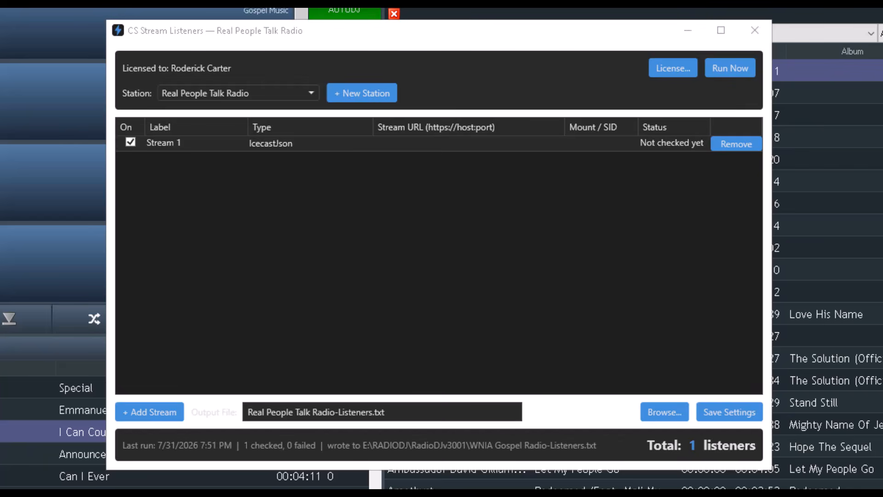
double_click(439, 143)
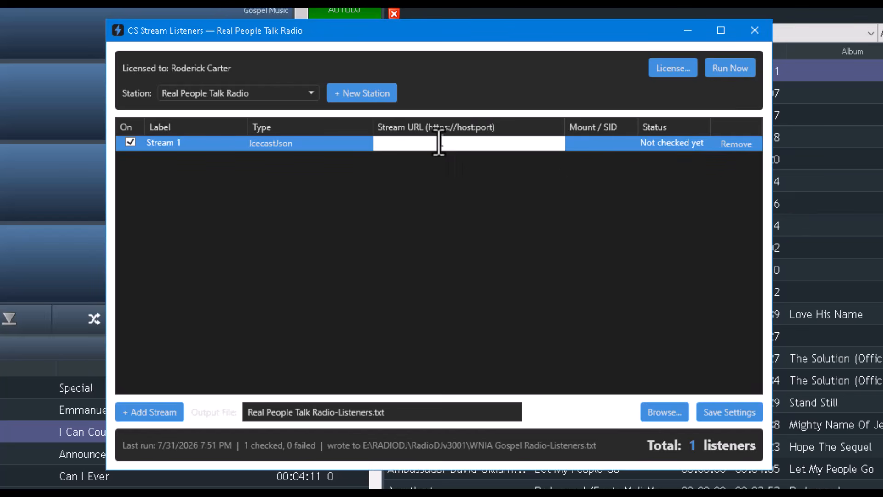
text(https://radio.streamlion.com:2585)
key(Return)
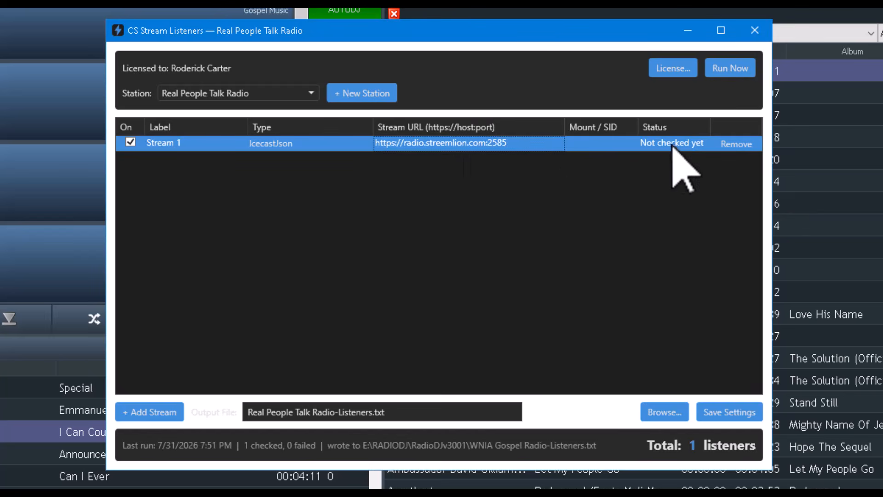
double_click(597, 142)
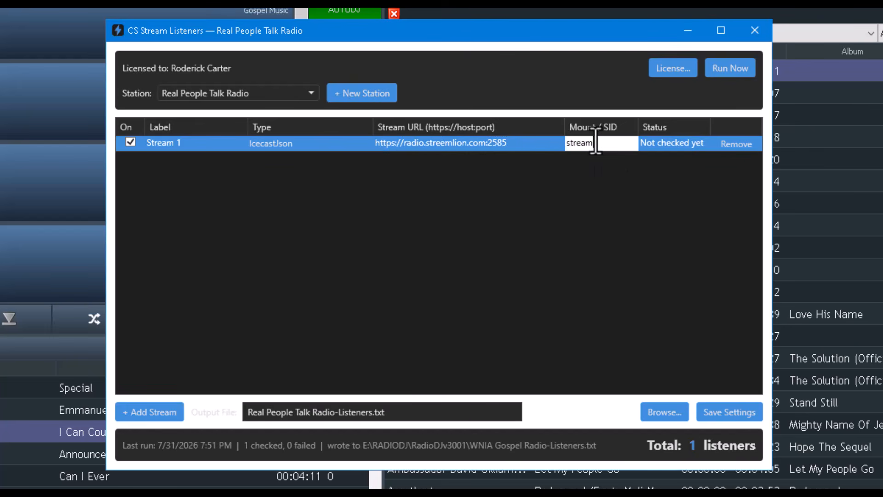
key(Return)
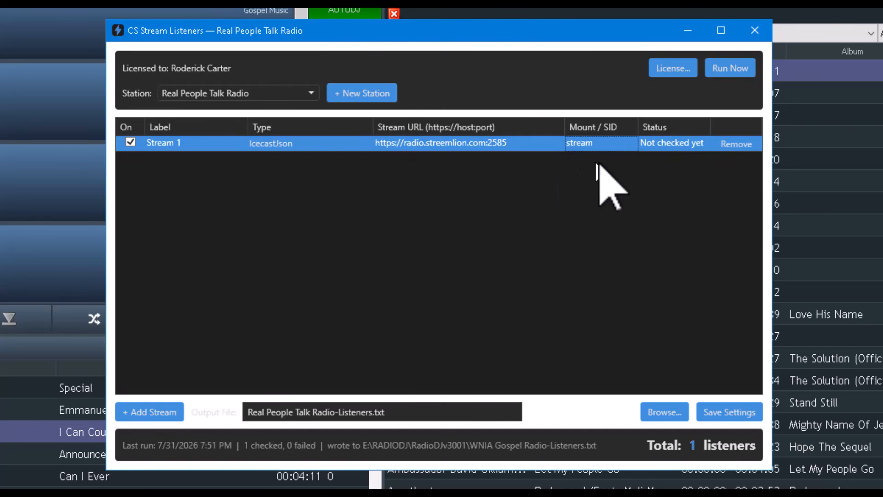
click(734, 73)
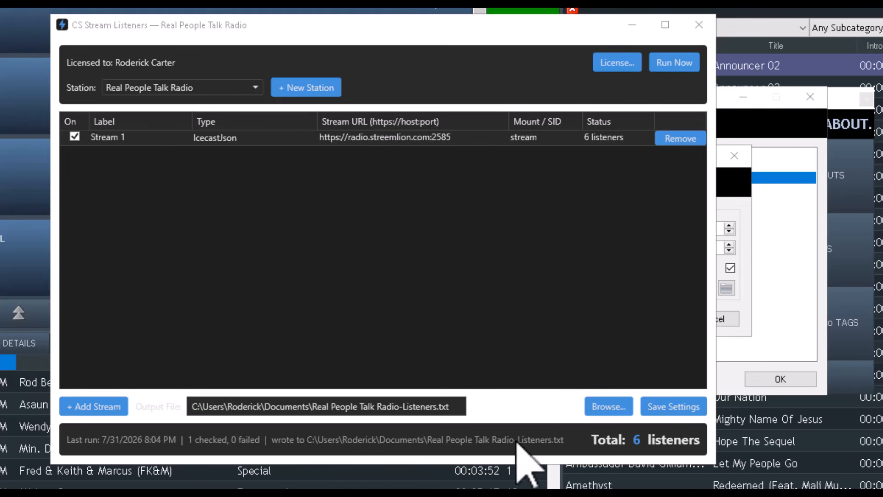
- Save Real People Talk Radio's listener output file into E:\RADIODJ\RadioDJv3001 as Real People Talk Radio-Listeners.txt
click(621, 412)
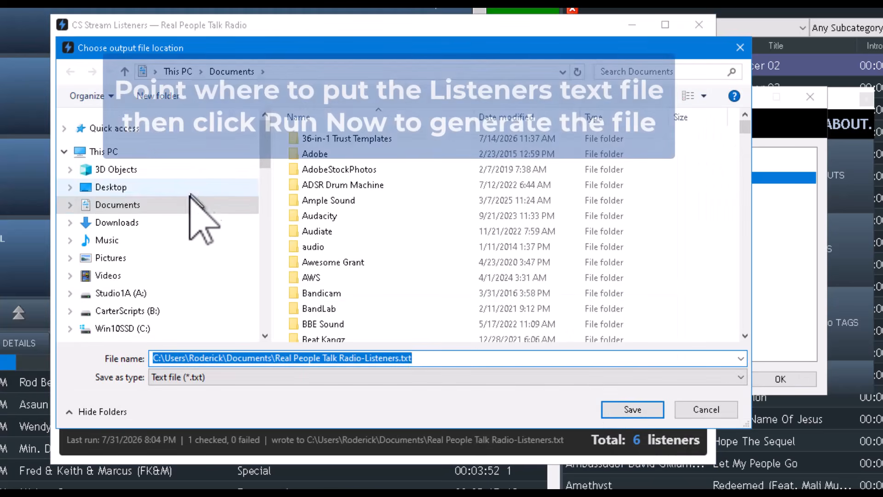
scroll(195, 211, down, 4)
scroll(184, 211, up, 1)
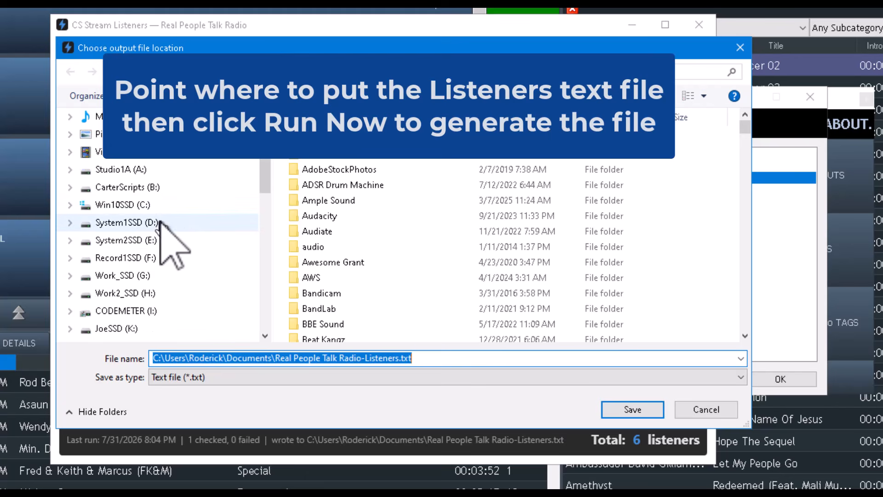
click(153, 240)
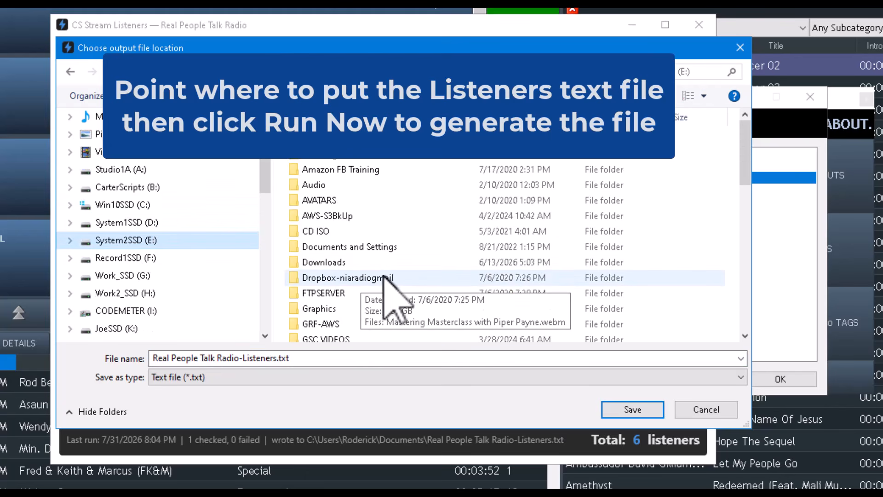
scroll(385, 276, down, 7)
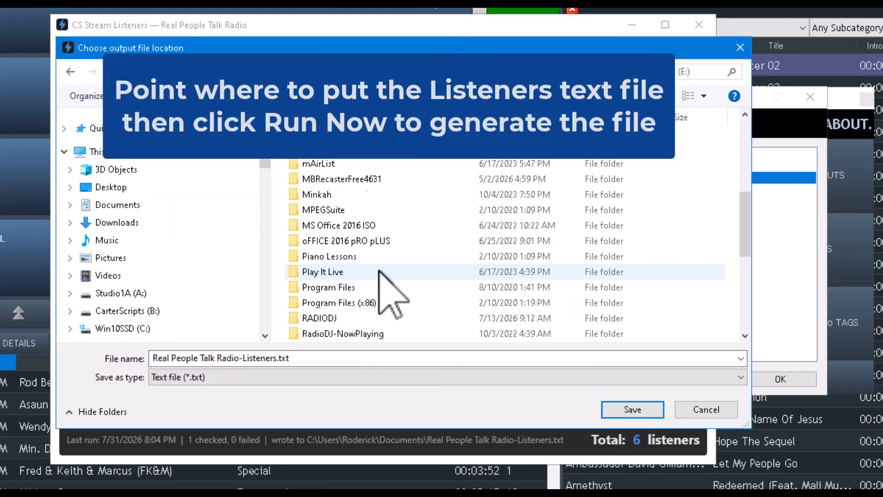
scroll(359, 286, up, 7)
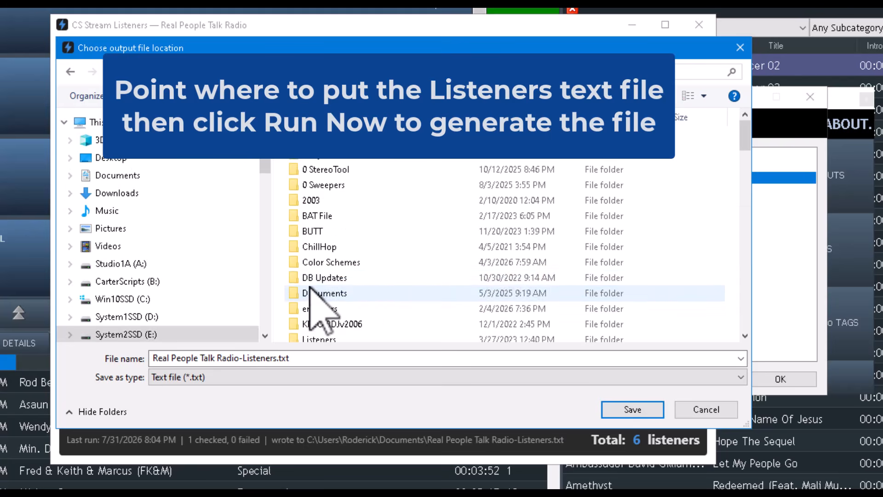
scroll(338, 285, down, 15)
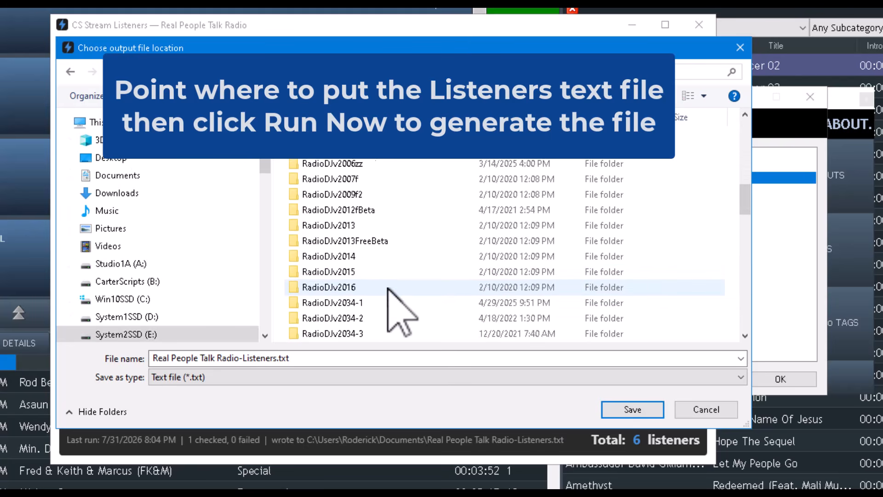
scroll(388, 290, down, 6)
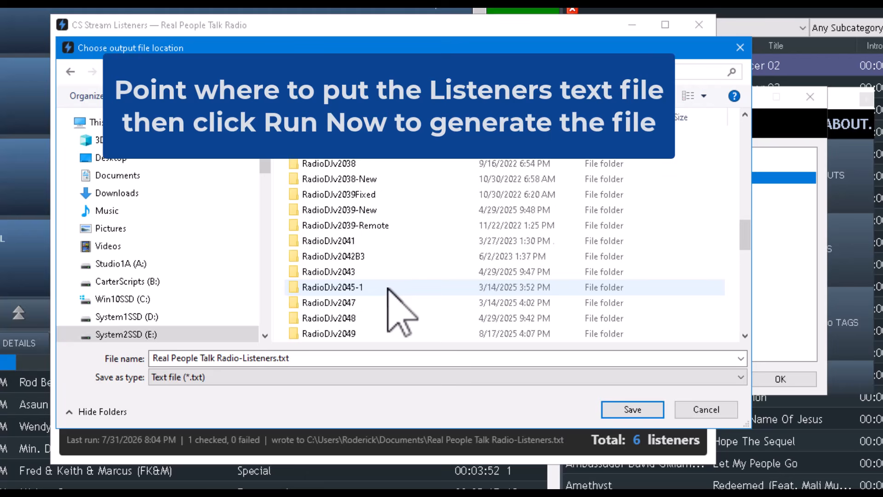
scroll(389, 290, down, 3)
double_click(354, 273)
scroll(414, 285, down, 2)
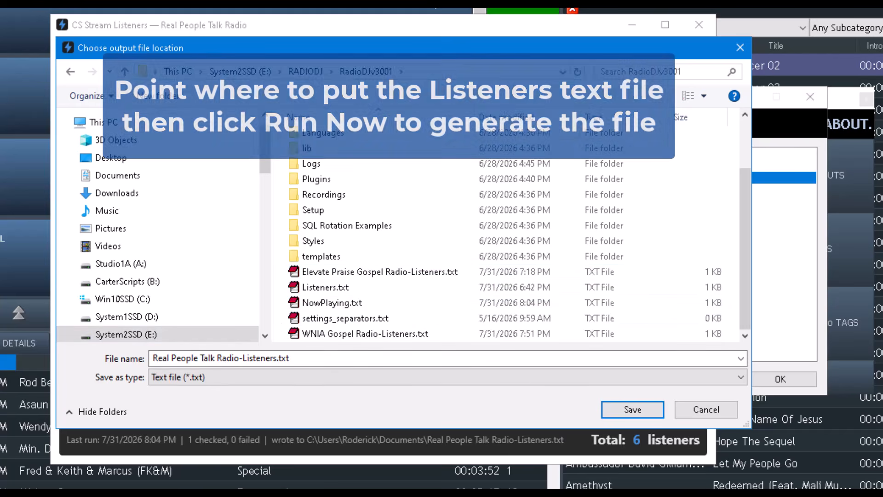
click(631, 409)
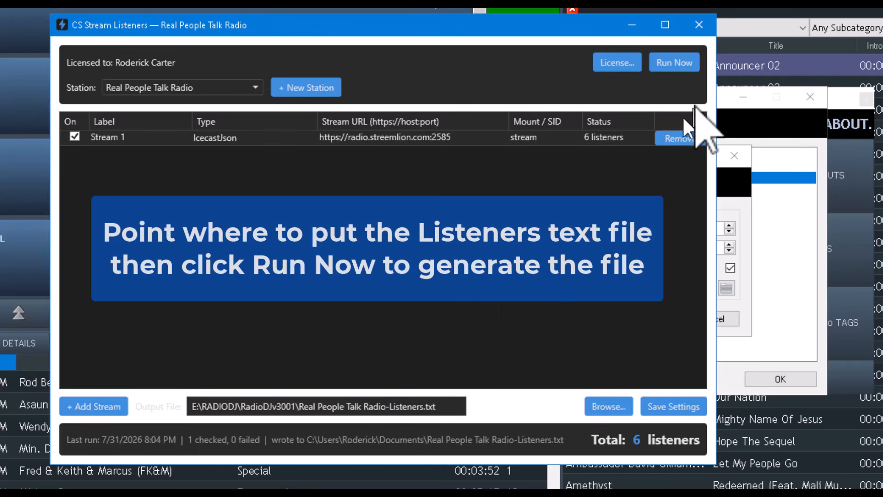
- Run a listener check, then point the History plugin at Real People Talk Radio-Listeners.txt and close the plugin settings
click(680, 64)
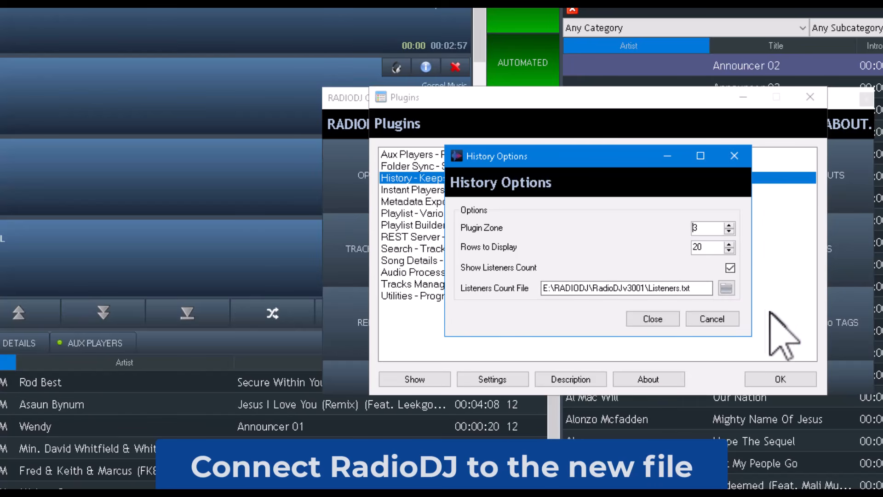
click(726, 287)
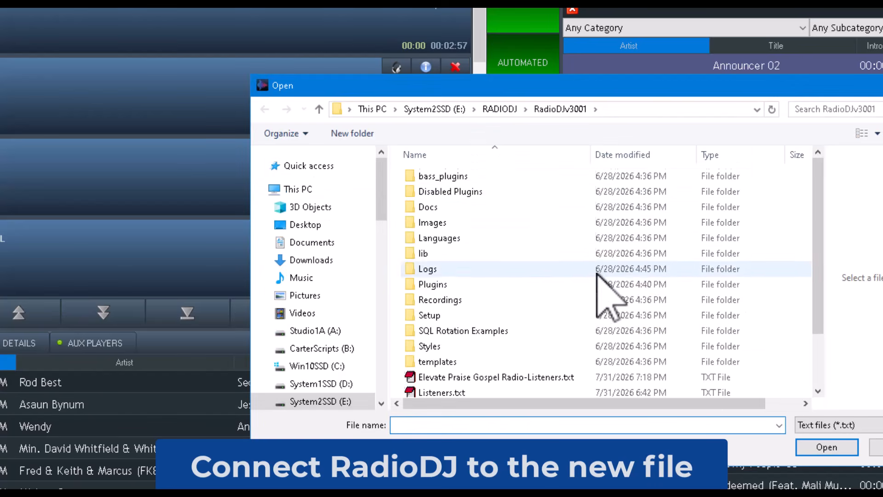
scroll(601, 288, down, 2)
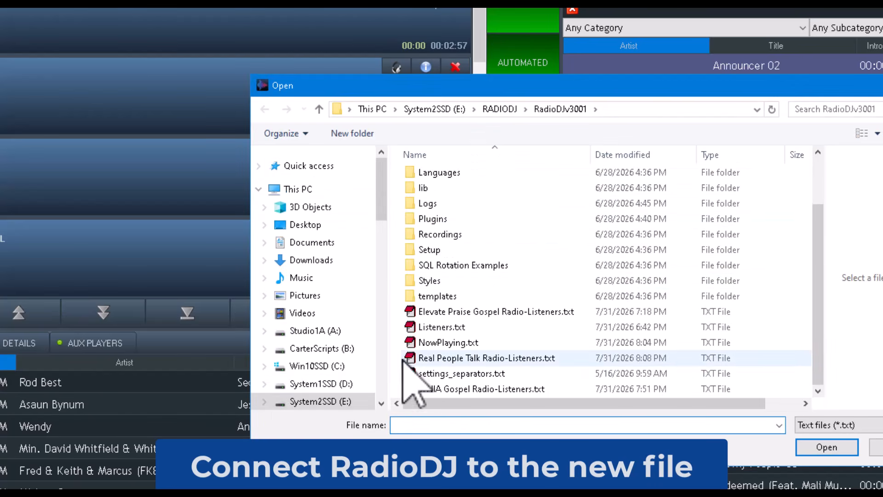
click(448, 362)
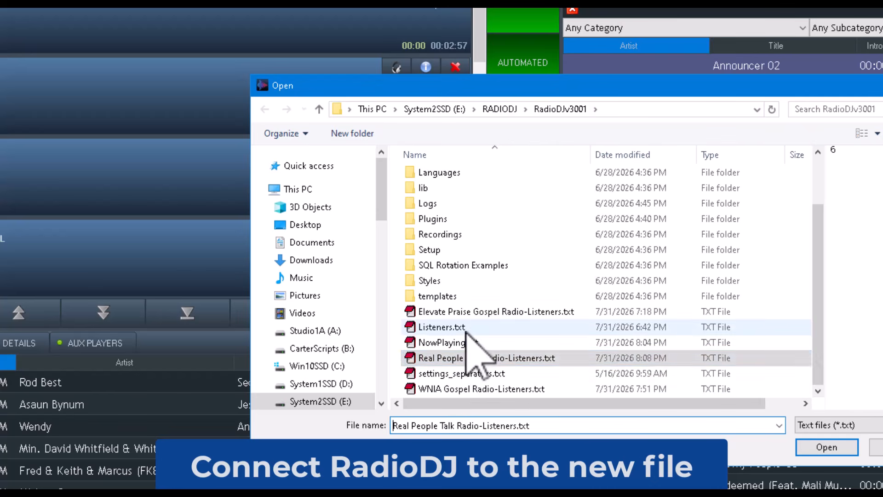
click(827, 447)
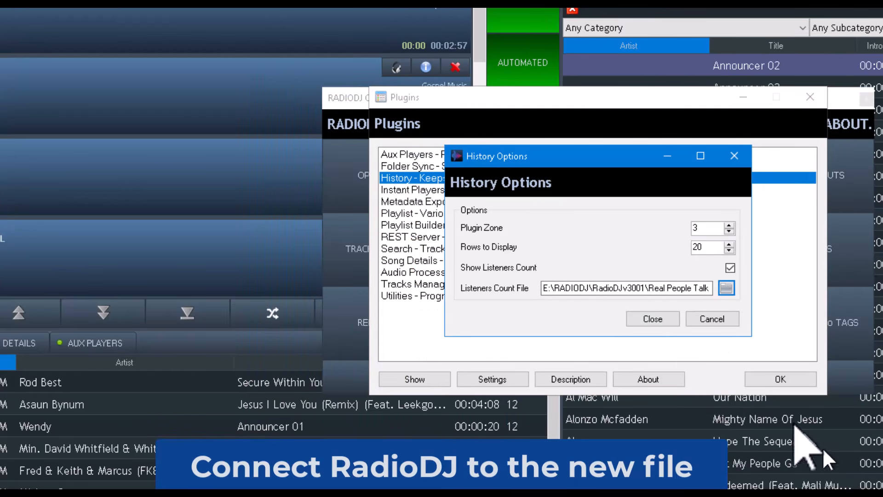
click(653, 318)
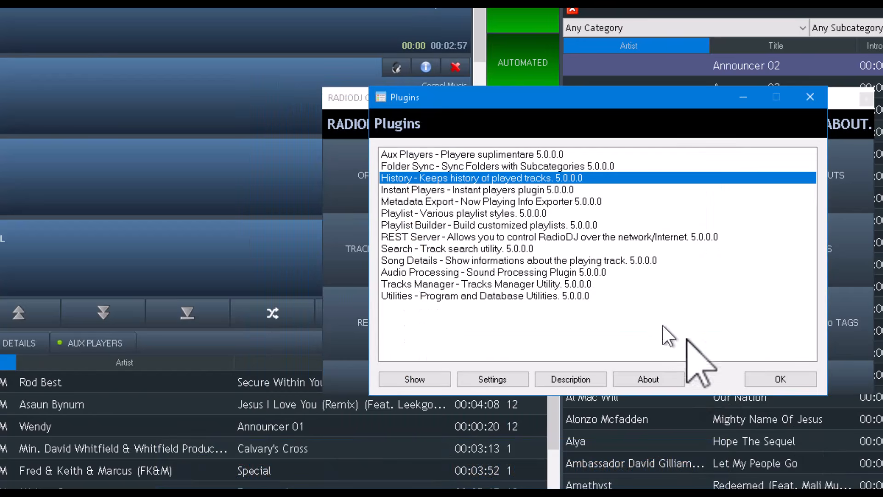
click(780, 379)
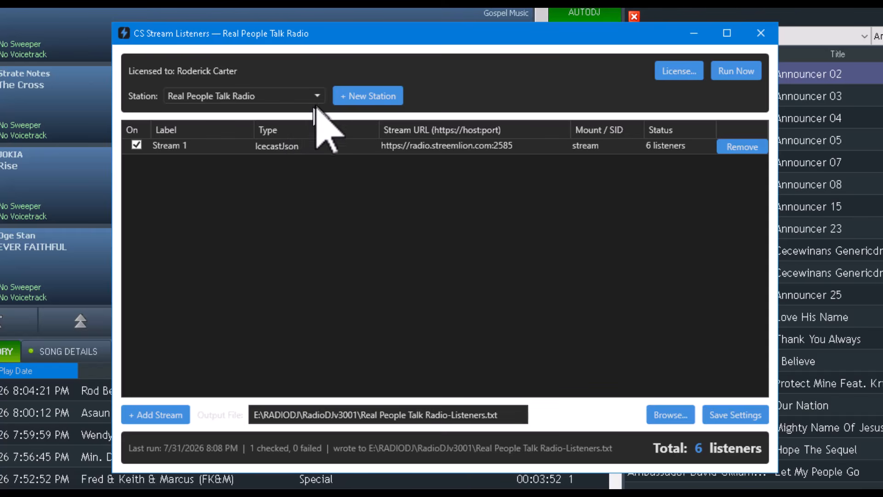
- Review the CSA Radio and Elevate Praise Gospel Radio station setups, then switch back to Default
click(276, 96)
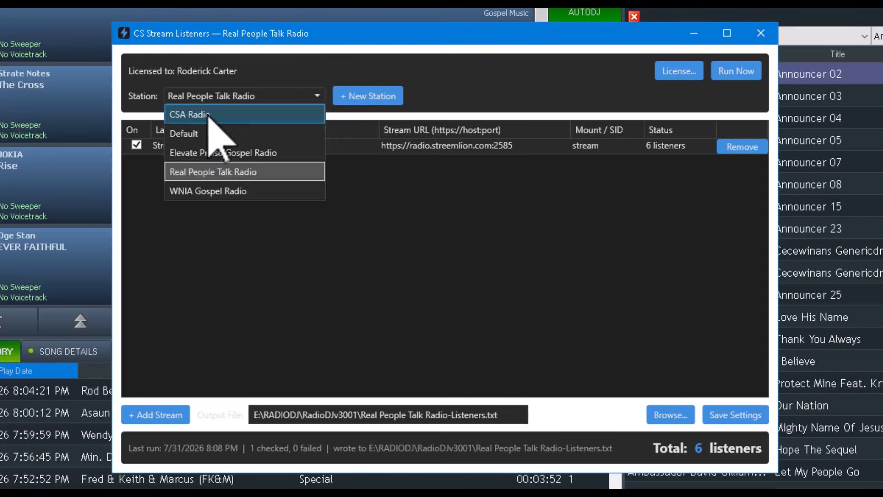
click(207, 115)
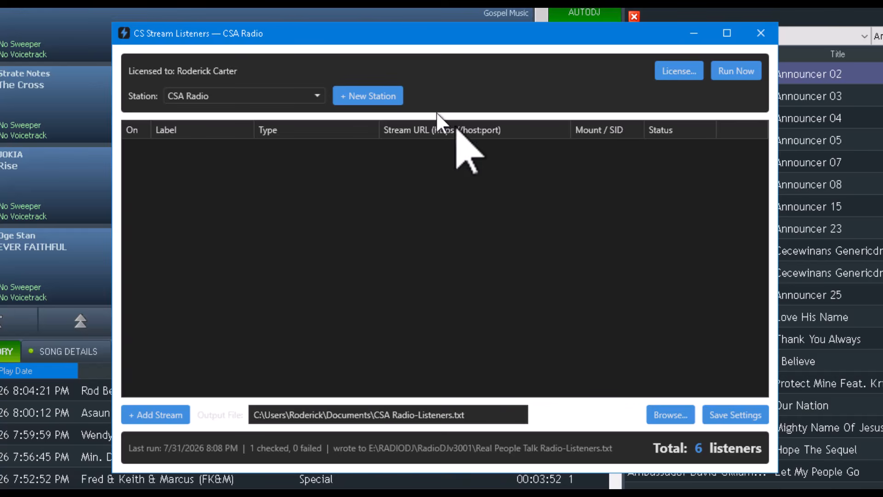
click(317, 95)
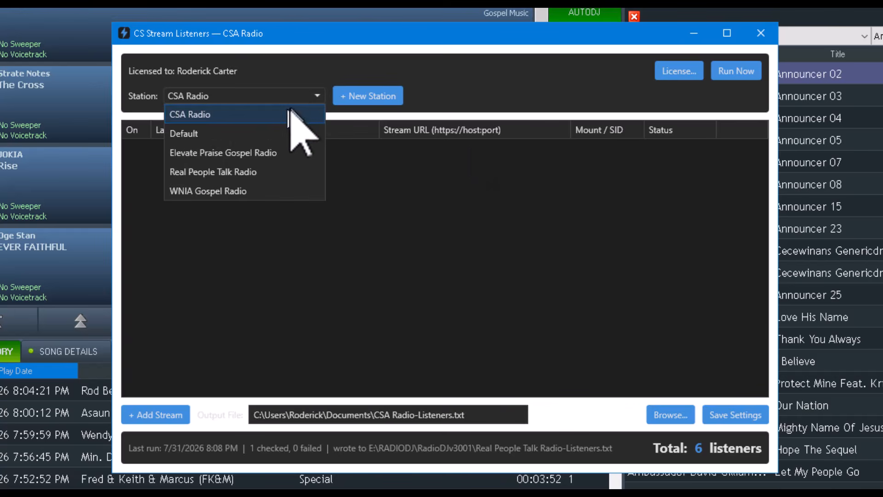
click(263, 153)
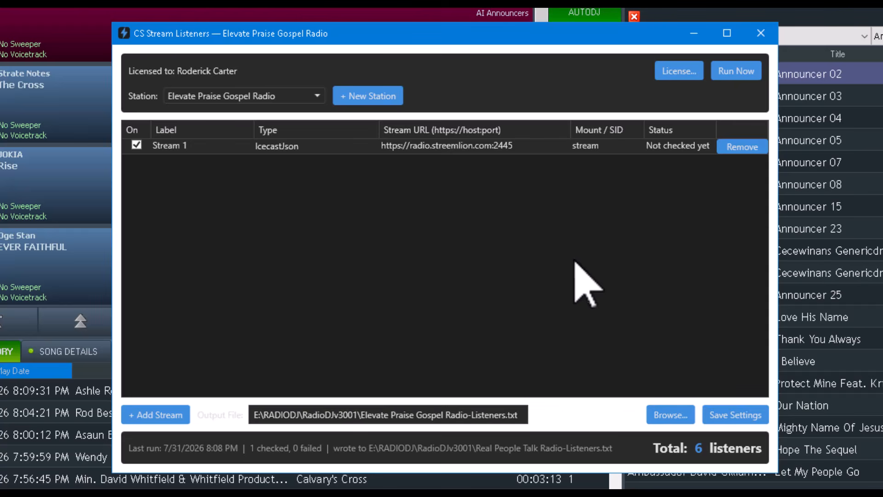
click(318, 96)
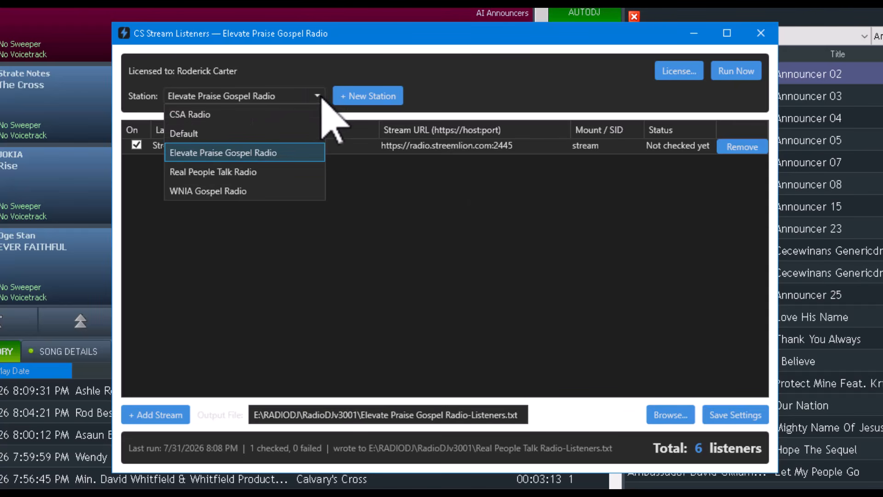
click(267, 138)
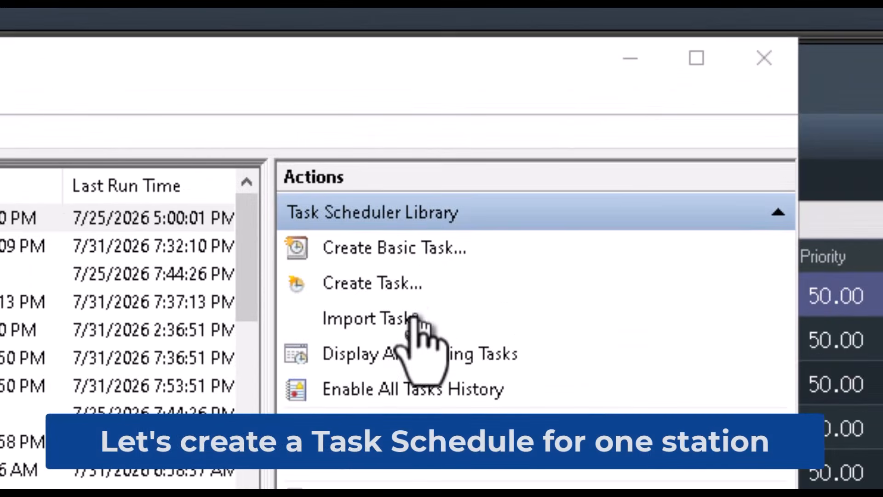
- Create task 'Get Real People Talk Listeners': run unattended without stored password, highest privileges, hidden, Windows 10
click(371, 282)
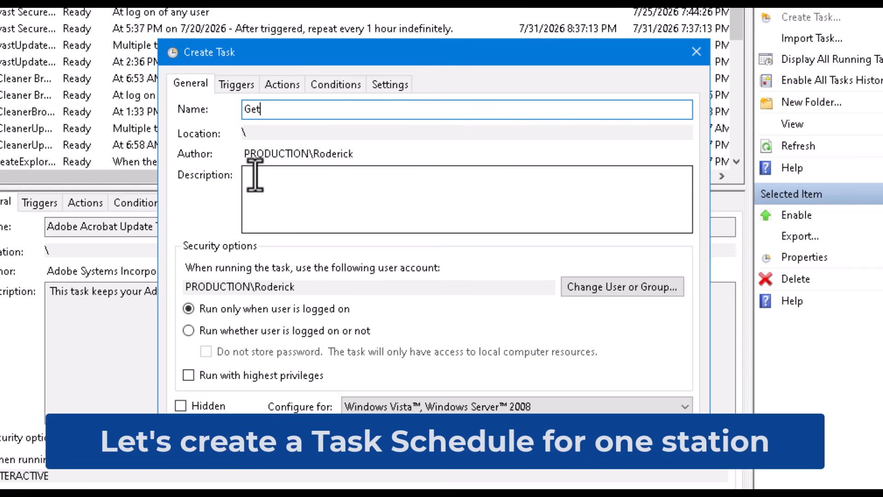
text(Get Real People Talk Listeners)
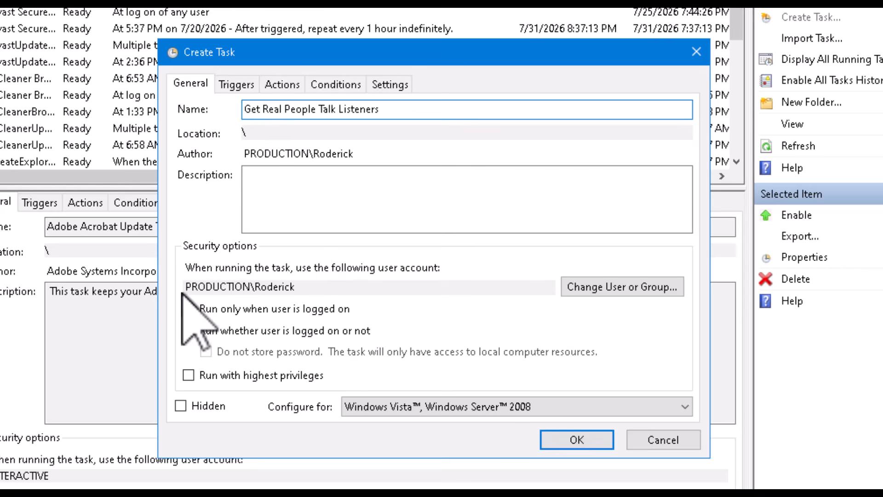
click(190, 330)
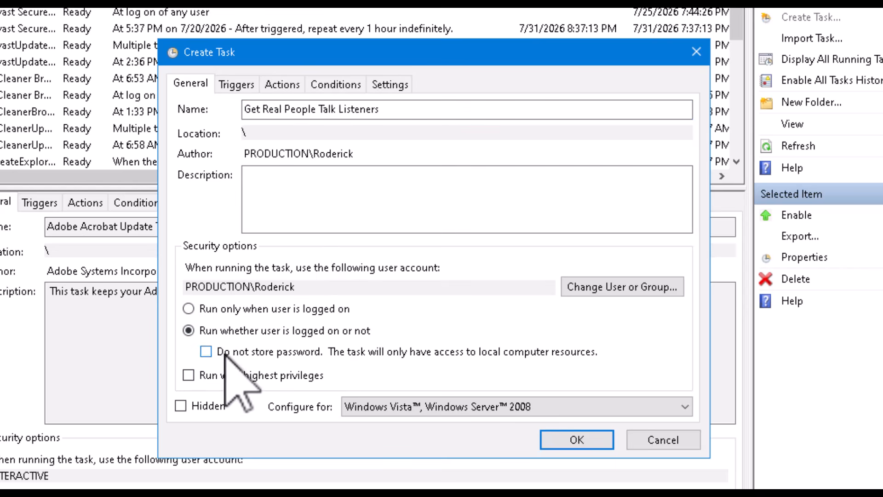
click(213, 352)
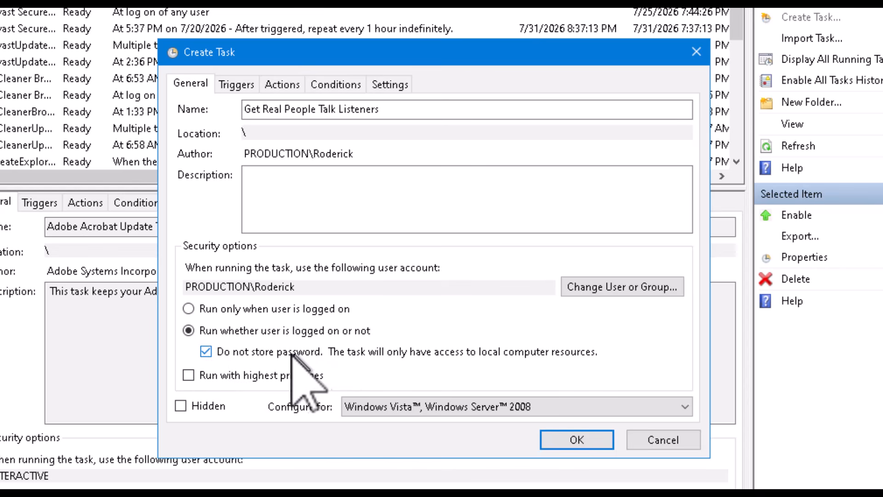
click(189, 375)
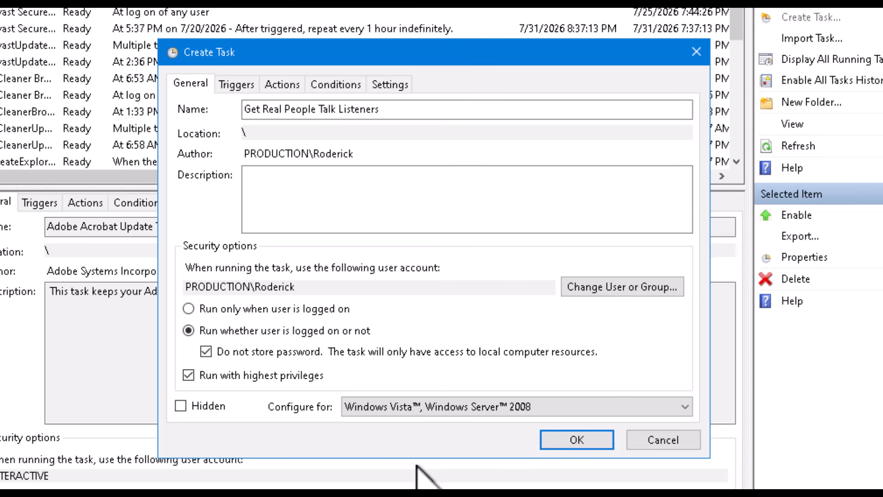
click(182, 405)
click(446, 409)
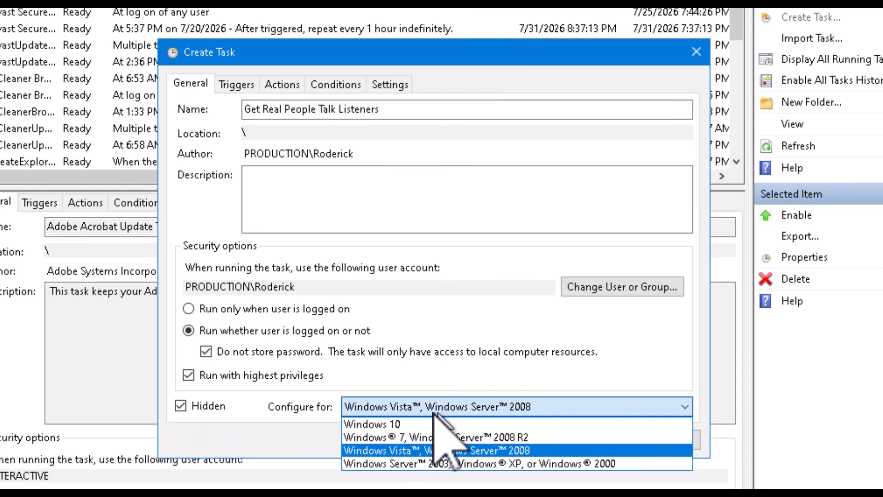
click(421, 424)
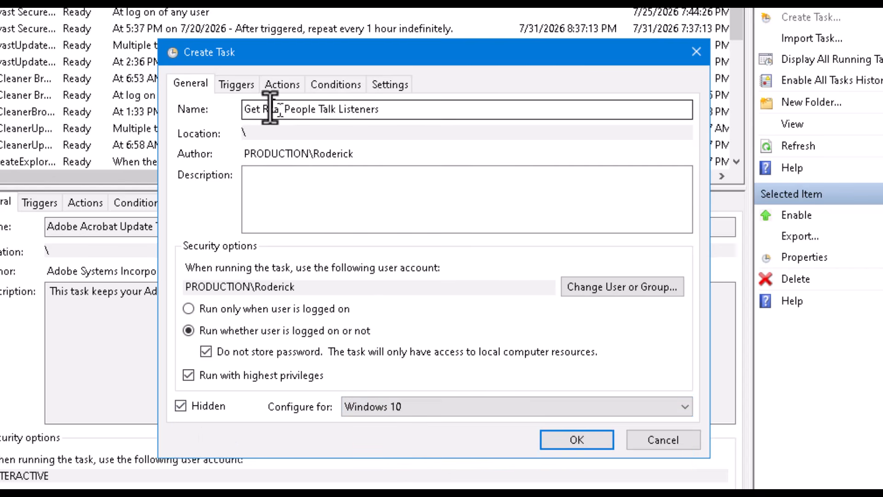
click(238, 87)
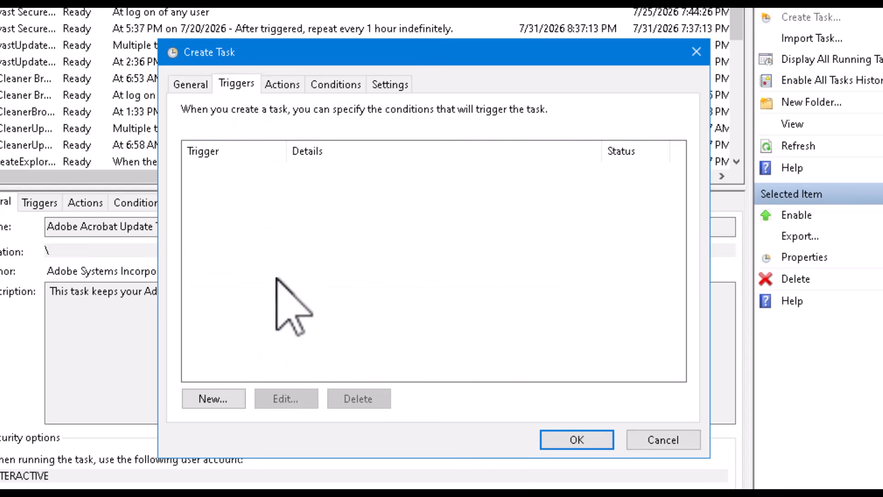
- Add a new trigger that repeats the task every 2 minutes indefinitely
click(225, 401)
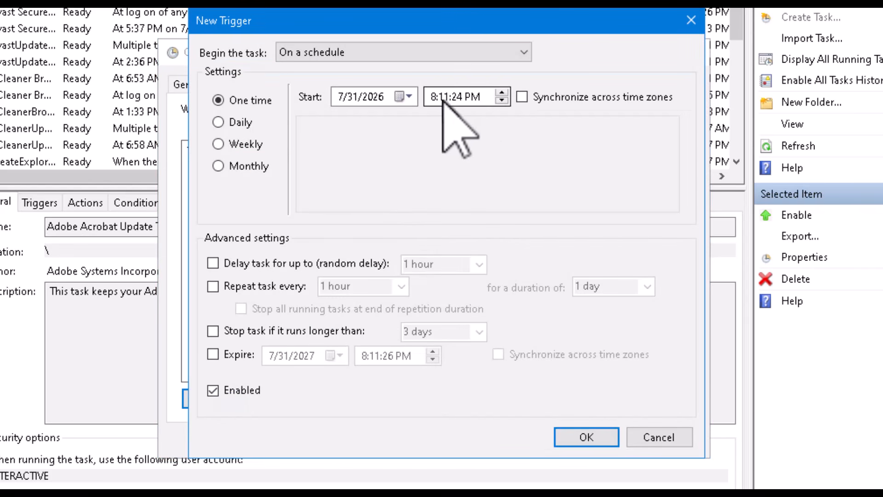
click(213, 287)
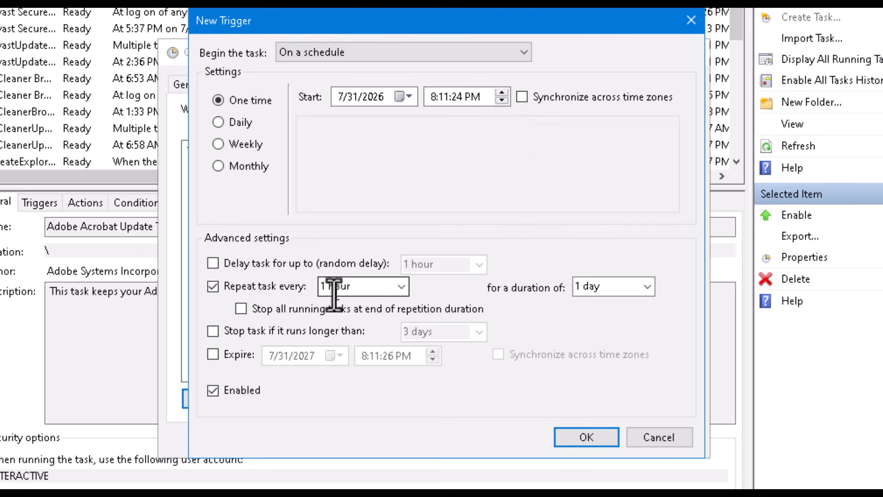
click(401, 287)
click(388, 304)
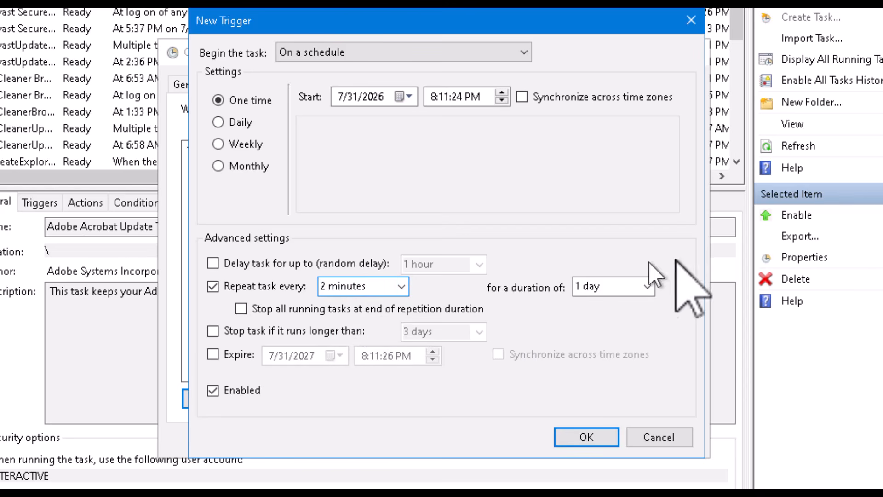
click(648, 286)
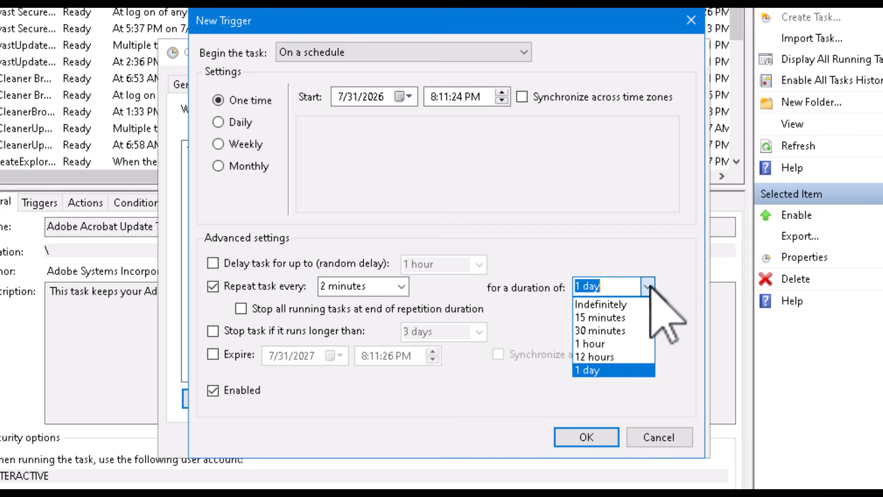
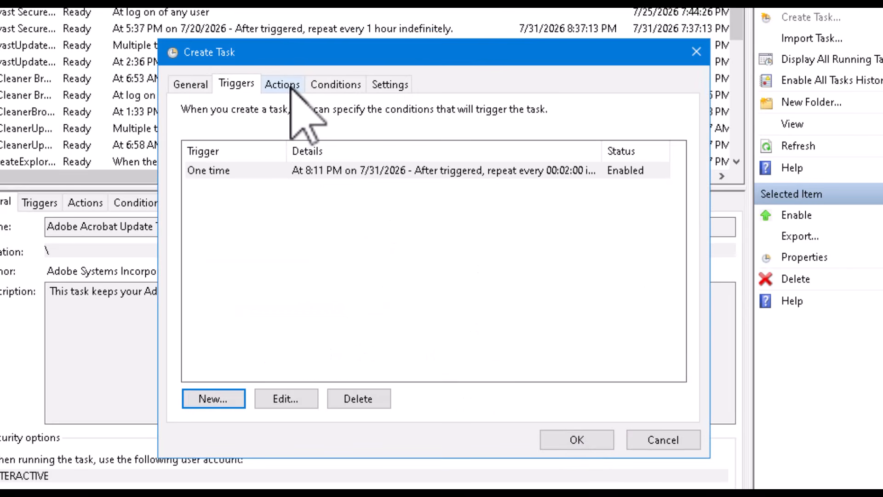
- Add a new program action that runs CSStreamListeners.exe with arguments --run --profile
click(282, 84)
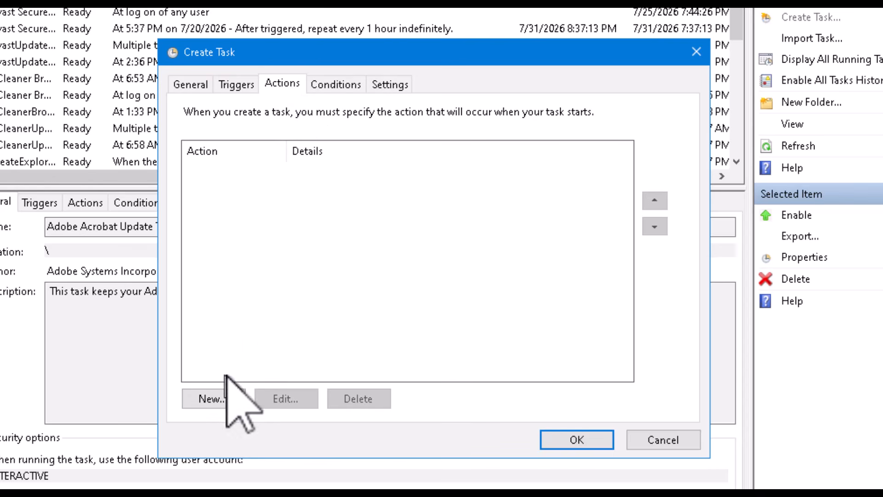
click(193, 399)
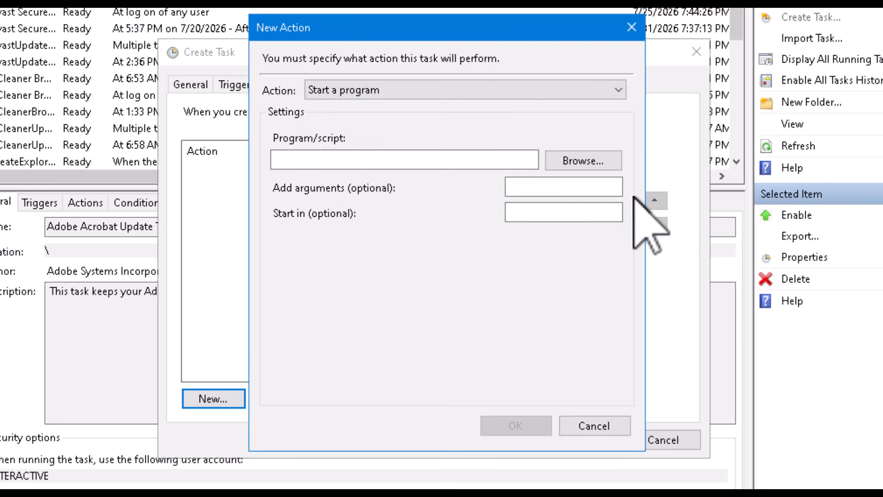
click(578, 161)
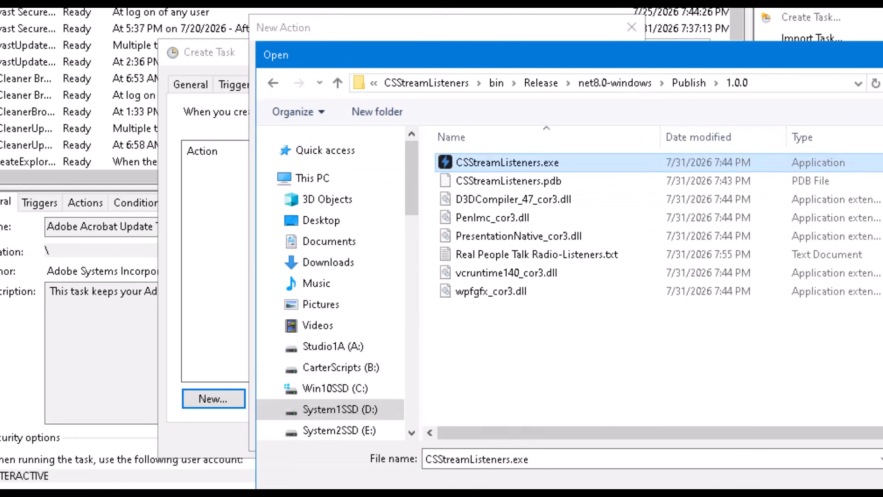
key(Return)
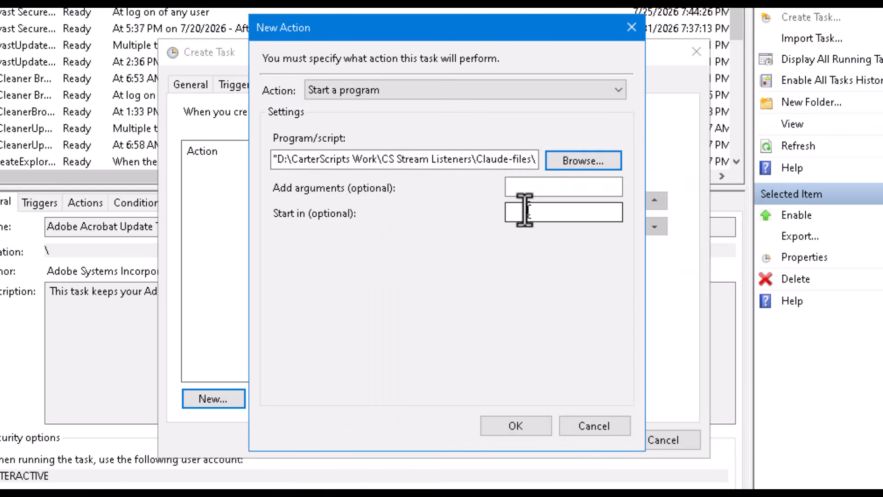
click(547, 187)
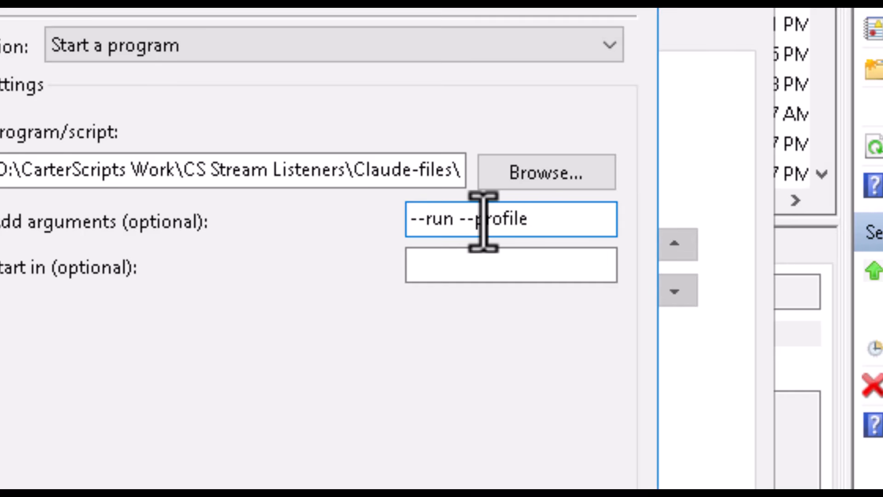
- Save the action and append "Real People Talk Radio" to its --profile argument
key(Return)
double_click(408, 191)
click(553, 222)
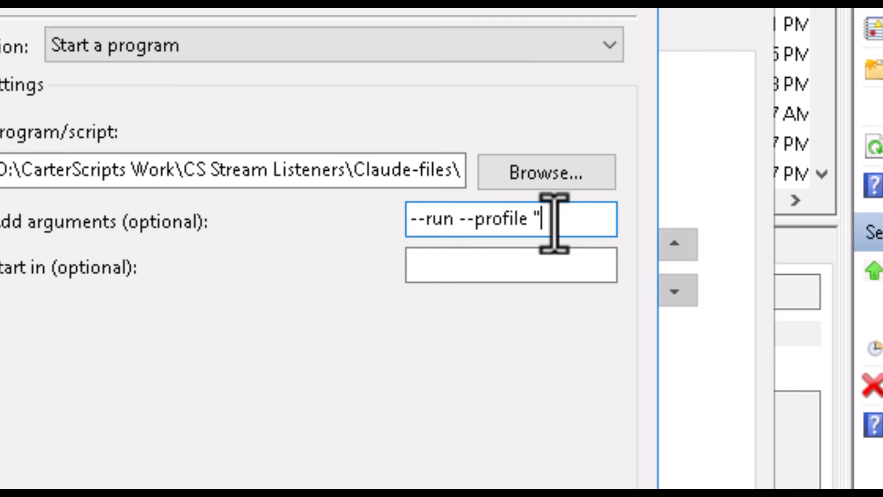
text("Real People Talk Radio)
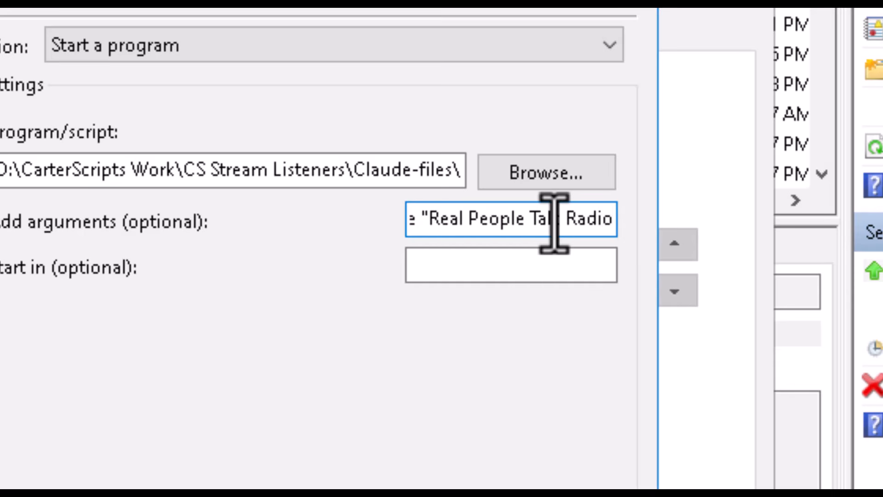
text(")
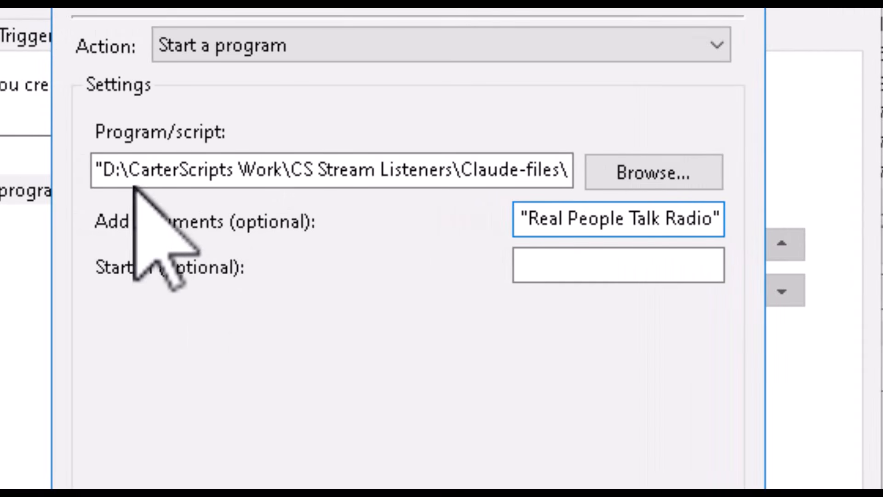
- Set Start in to CSStreamListeners' folder, save, and recheck the station name in the arguments
drag(102, 167, 377, 195)
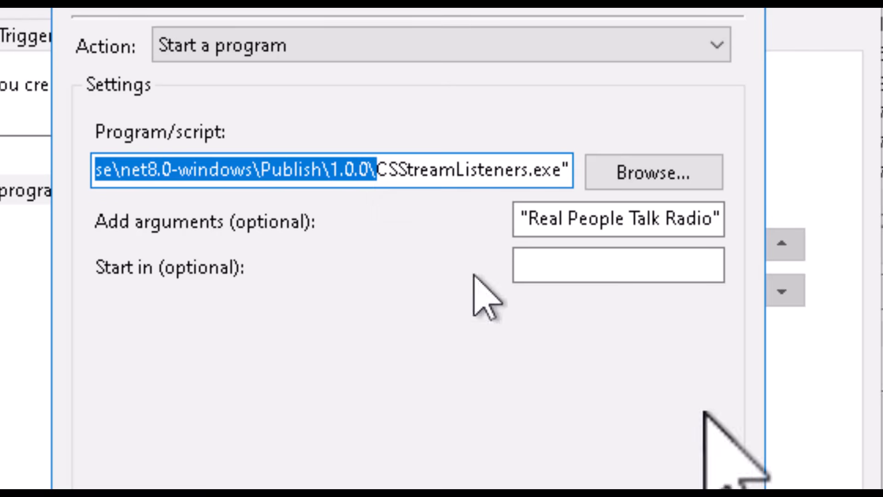
click(555, 260)
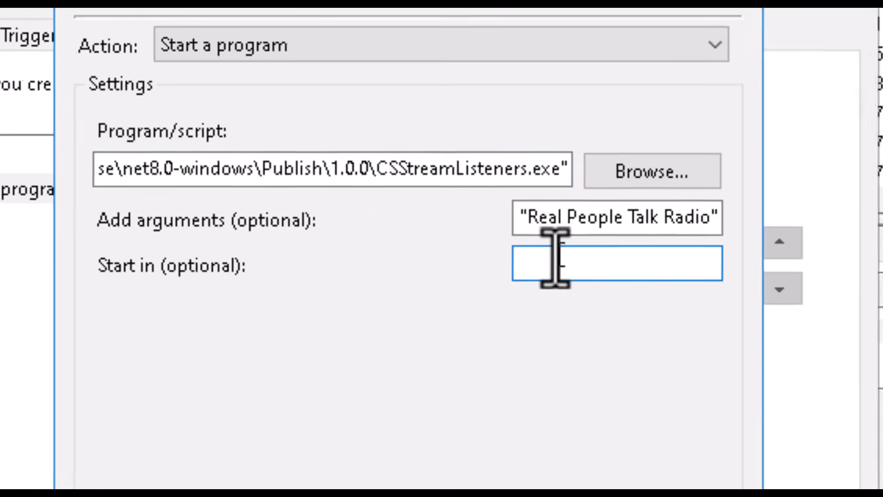
key(ctrl+v)
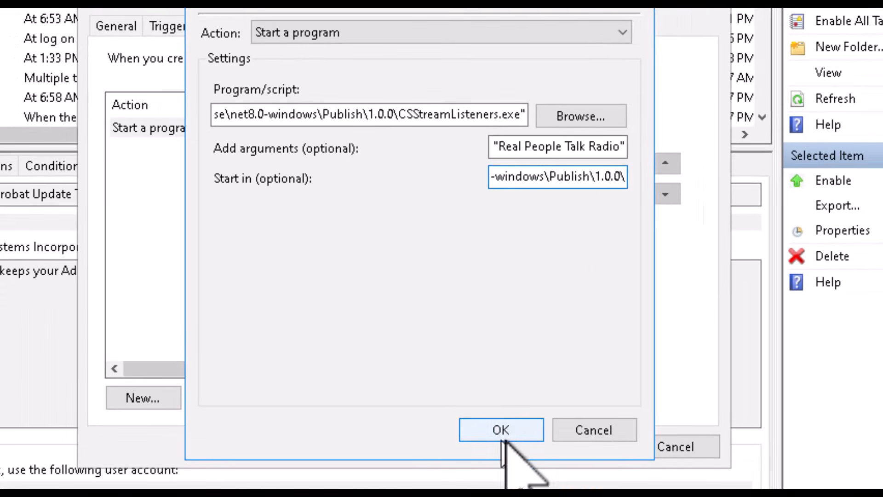
click(503, 441)
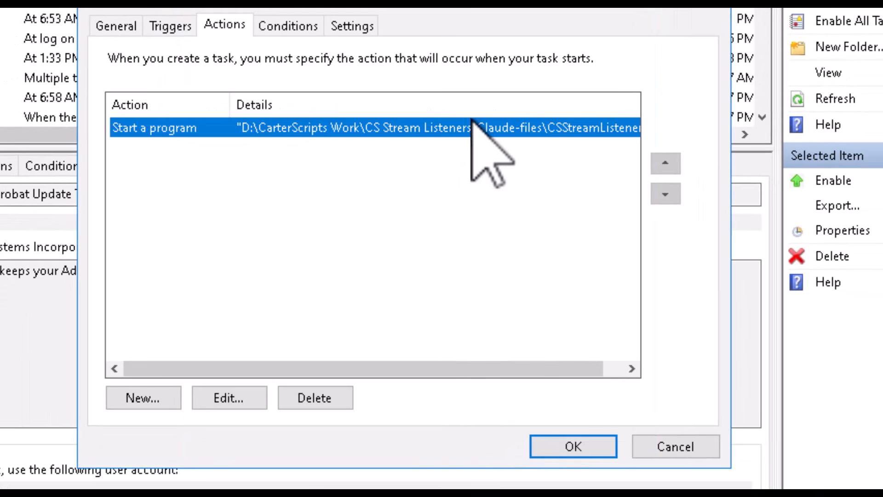
double_click(454, 128)
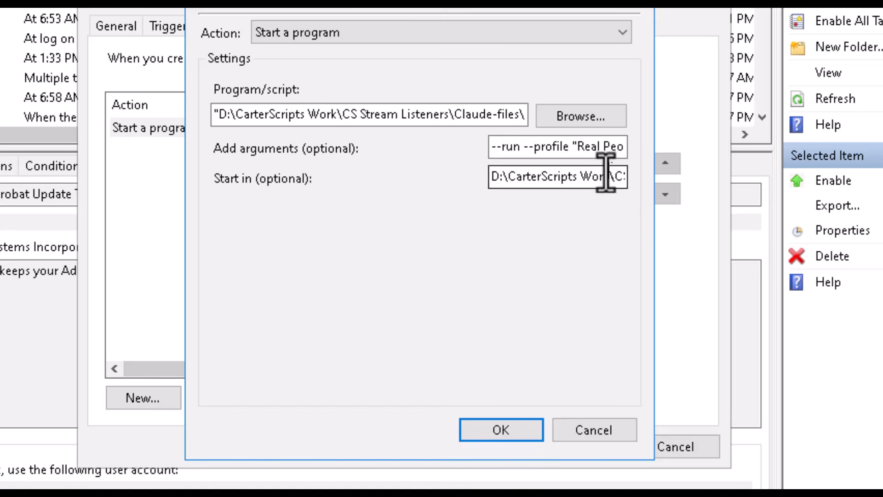
drag(575, 154, 702, 191)
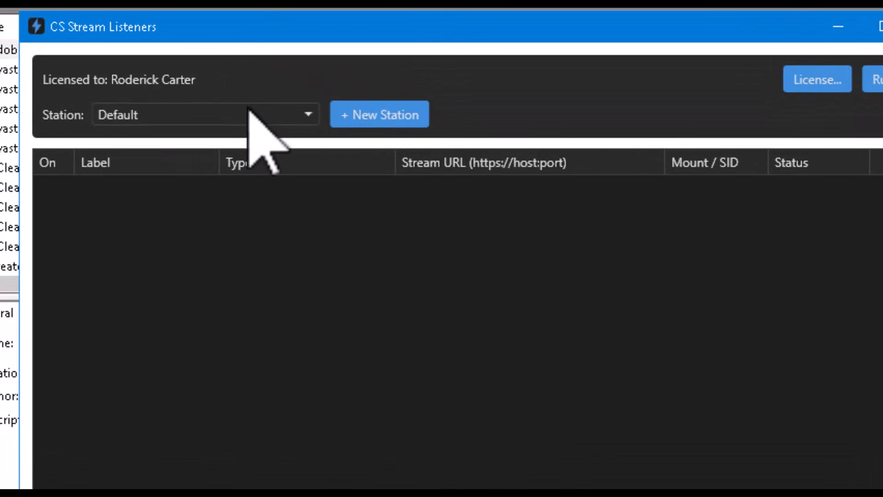
- Load Elevate Praise Gospel Radio, then WNIA Gospel Radio, in CS Stream Listeners
click(251, 110)
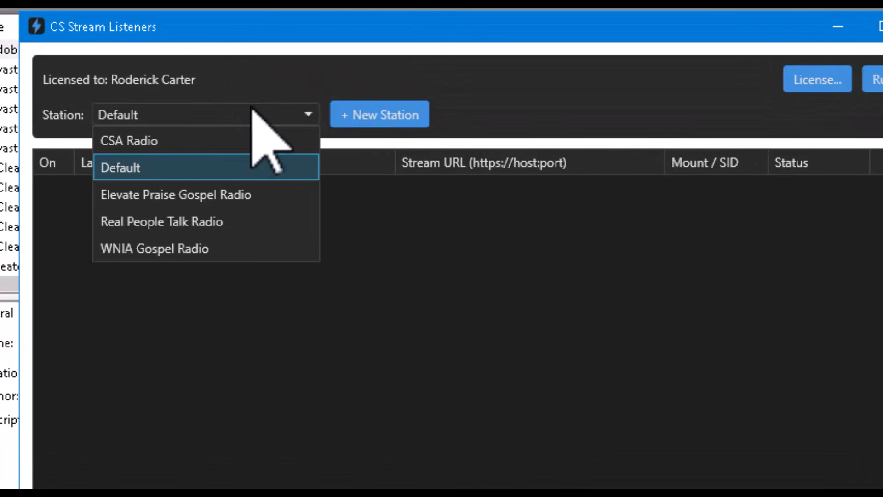
click(198, 191)
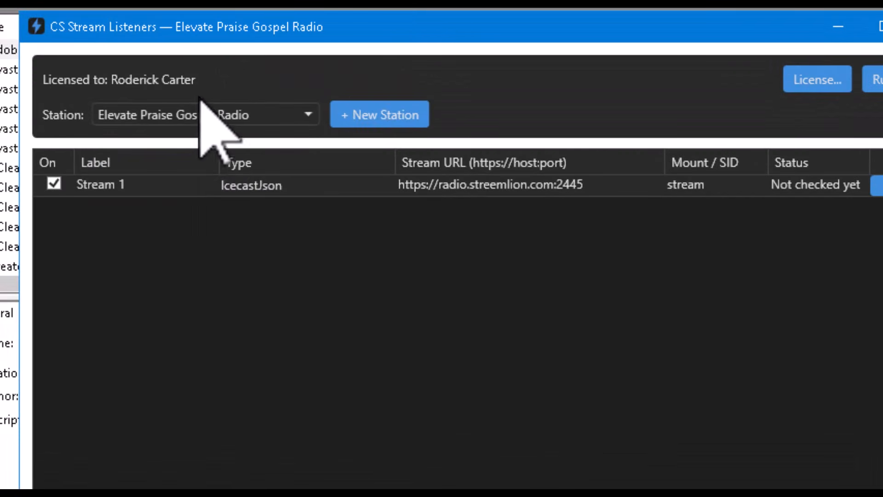
click(235, 115)
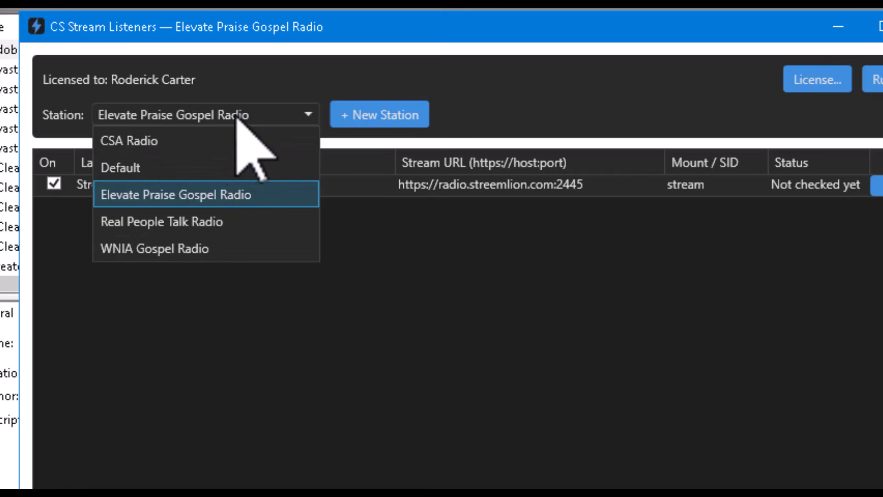
click(177, 248)
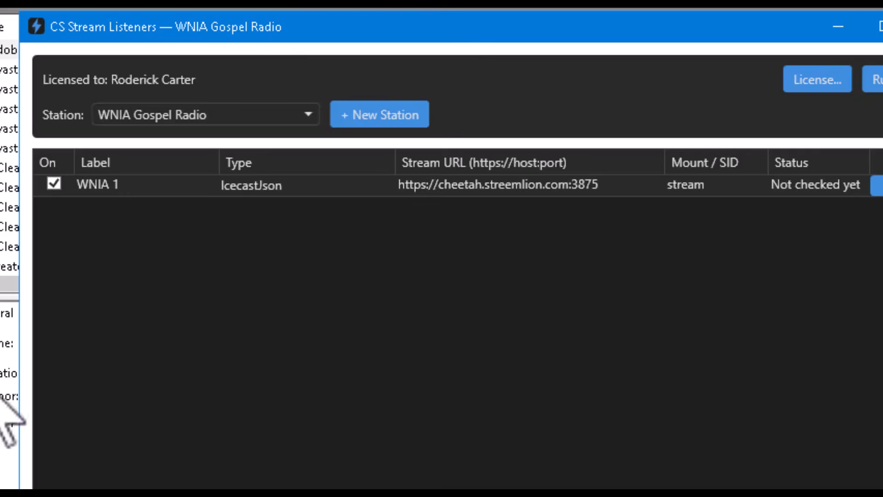
key(alt+Tab)
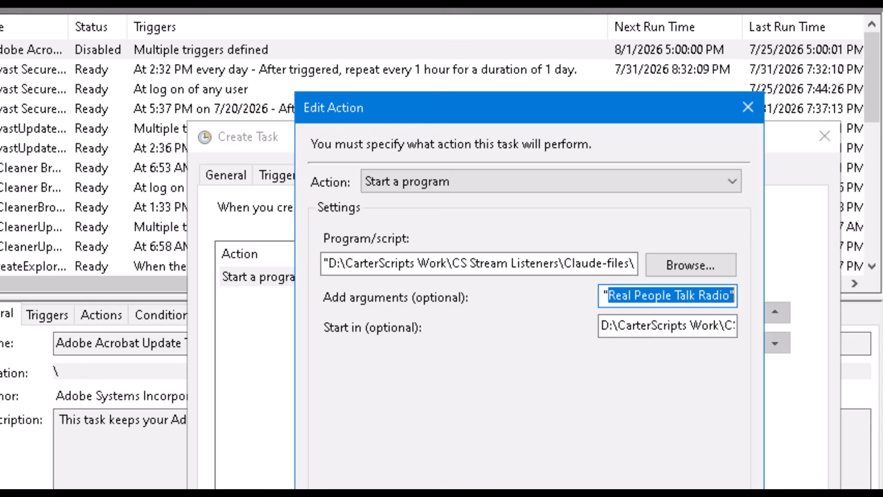
- Close the Edit Action dialog, returning to the task's Actions list
key(Return)
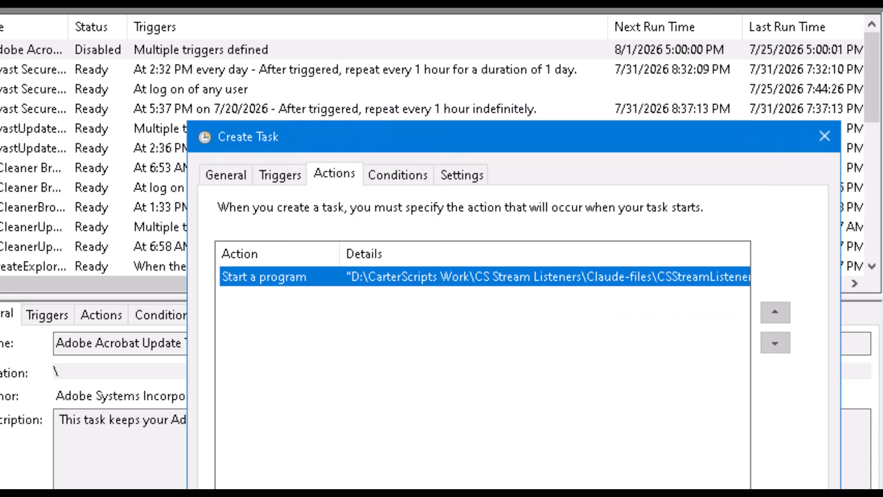
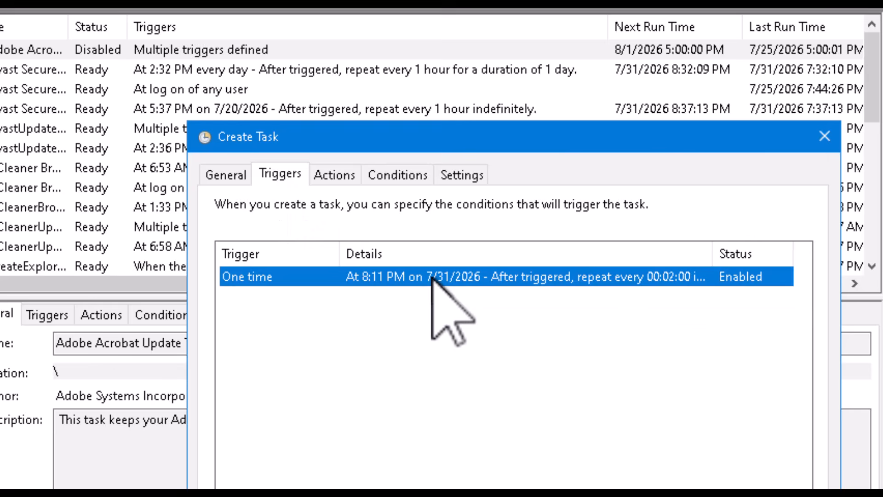
- Change the one-time trigger's start time to 8:05:00 PM and save the task
double_click(432, 280)
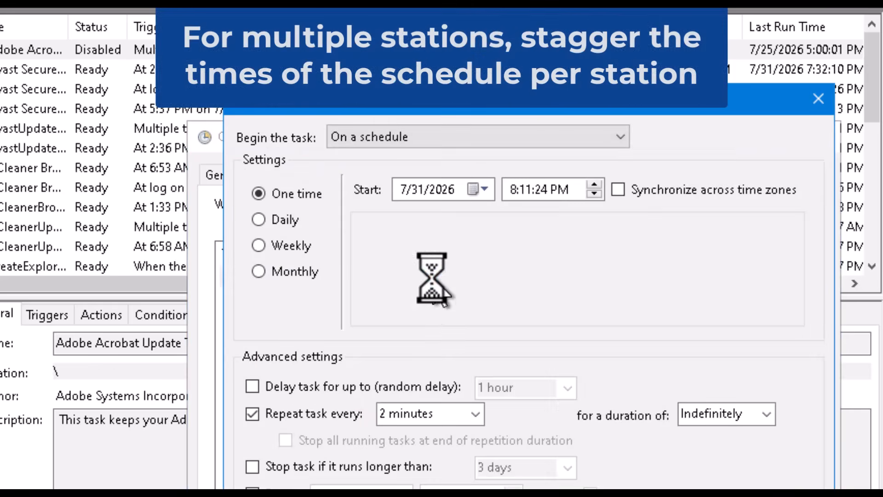
click(525, 189)
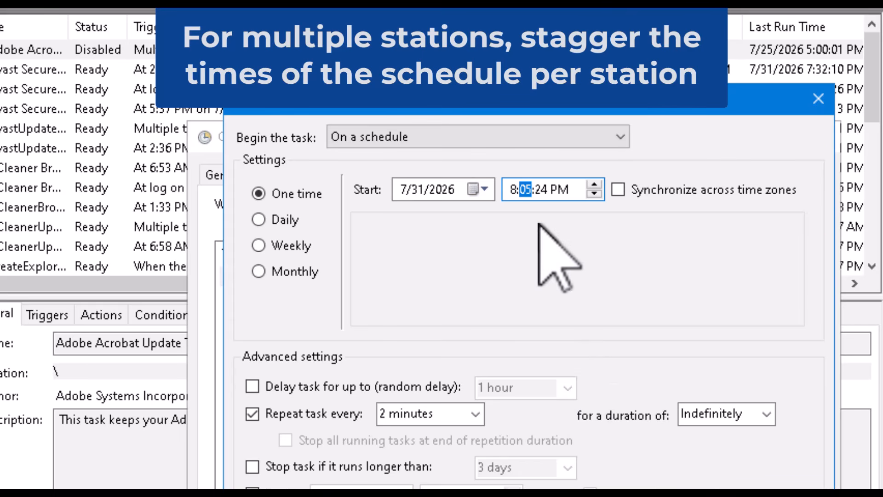
click(547, 190)
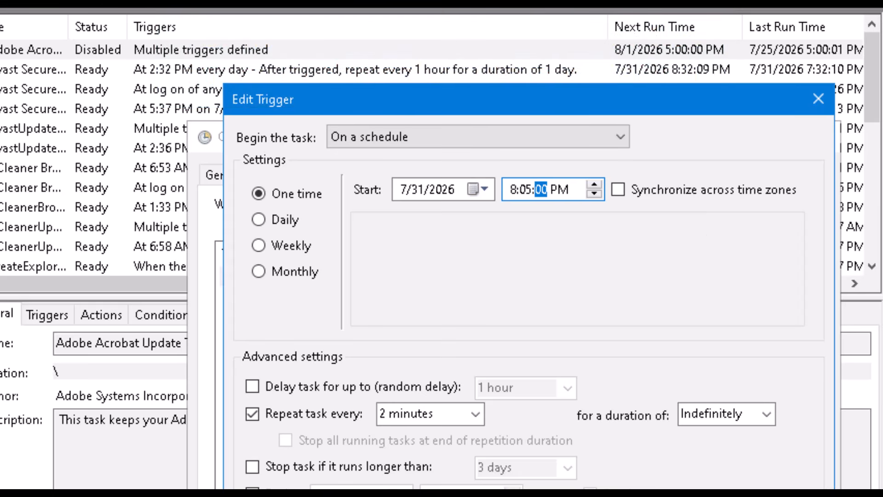
key(Return)
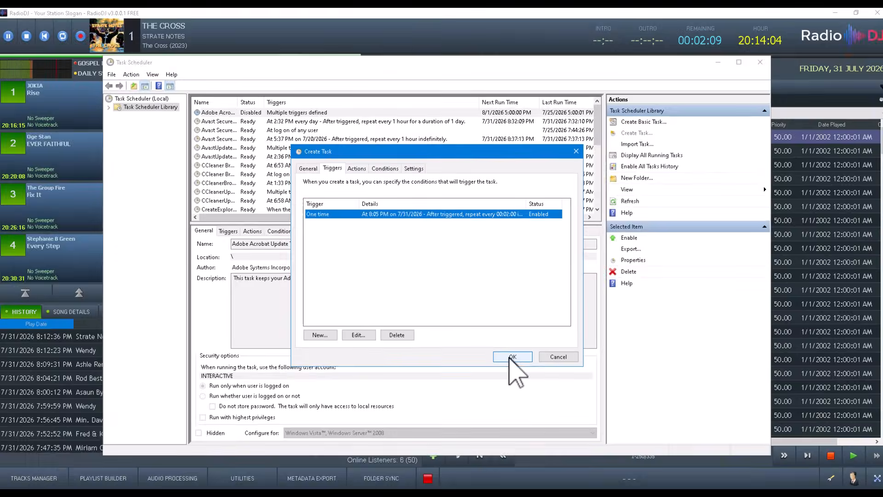
click(508, 358)
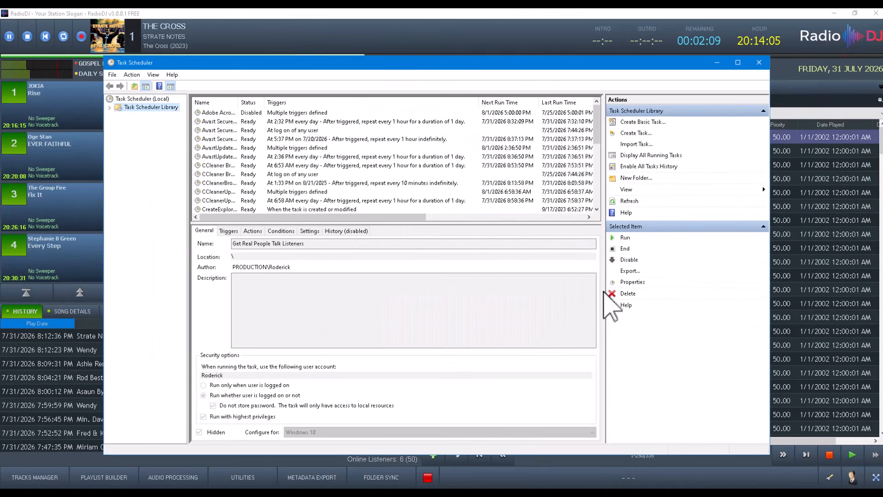
- Load Real People Talk Radio in CS Stream Listeners and run an immediate check, reporting 6 listeners
click(717, 63)
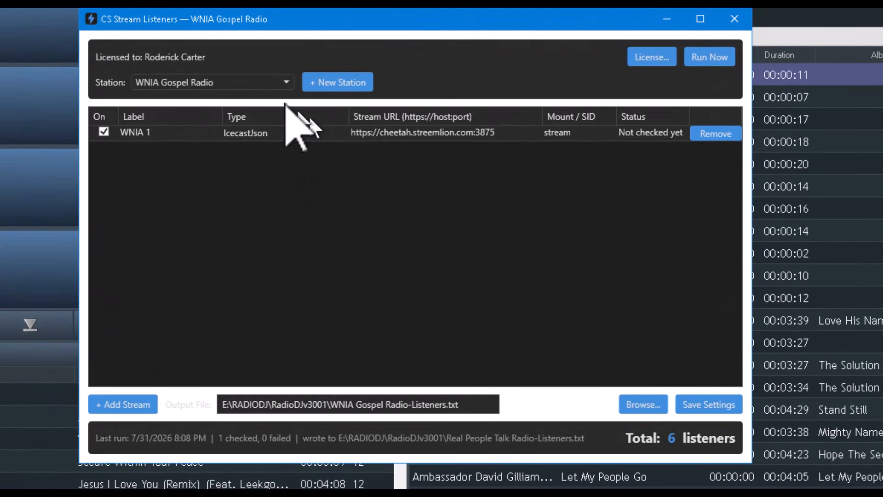
click(203, 79)
click(187, 161)
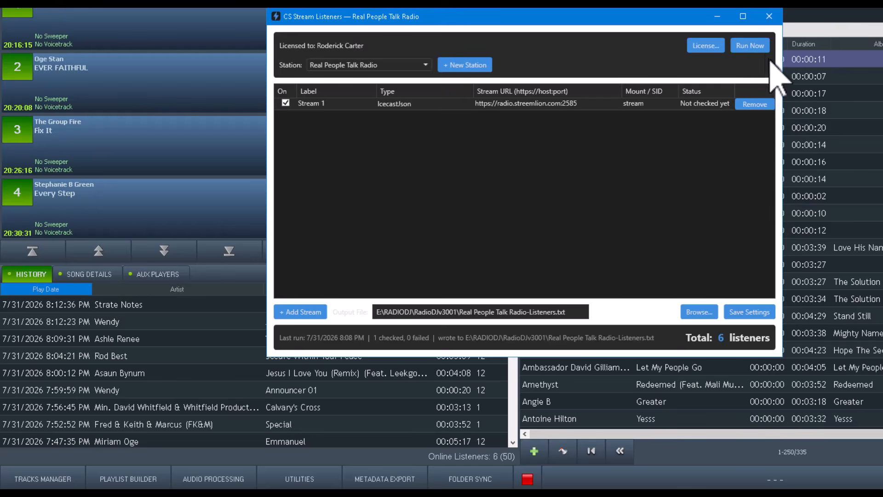
click(757, 48)
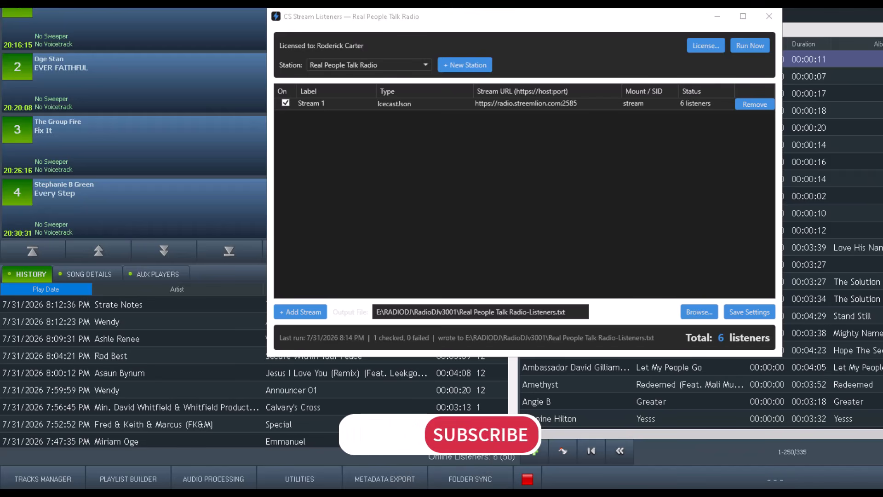
key(alt+Tab)
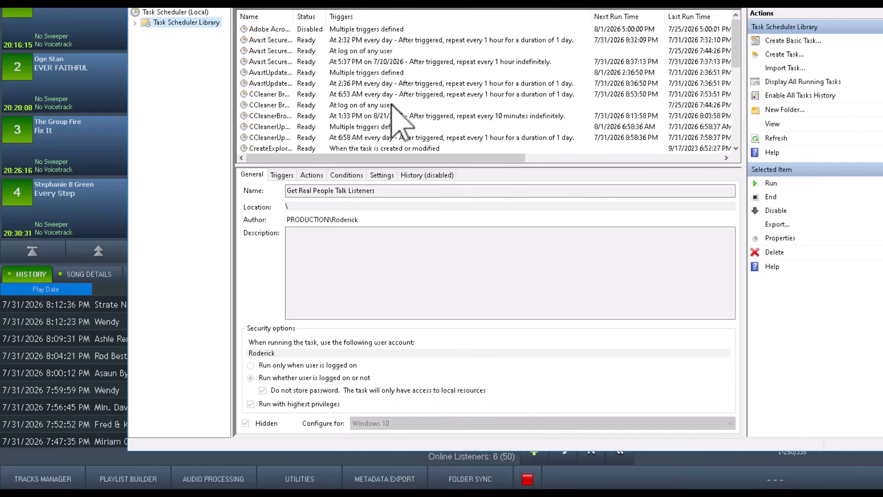
- Review the Get Real People Talk Listeners trigger: 8:05:00 PM start, repeating every 2 minutes indefinitely
scroll(392, 105, down, 4)
double_click(377, 116)
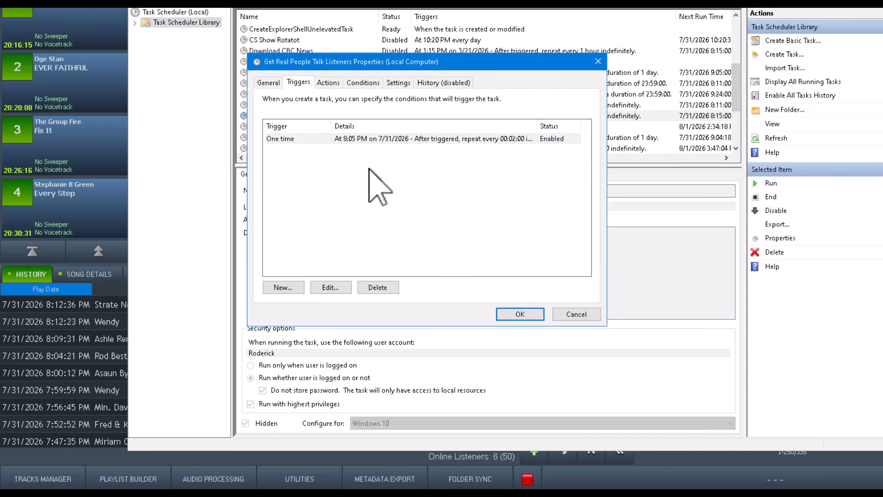
double_click(350, 138)
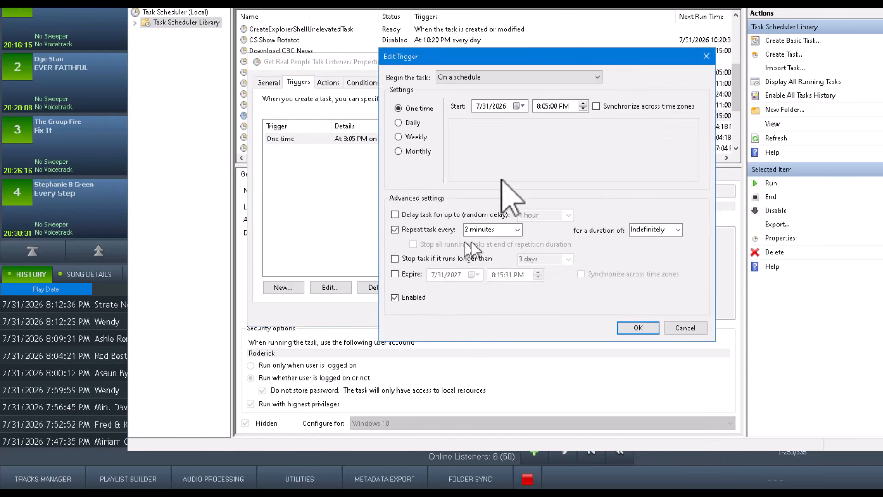
key(alt+Tab)
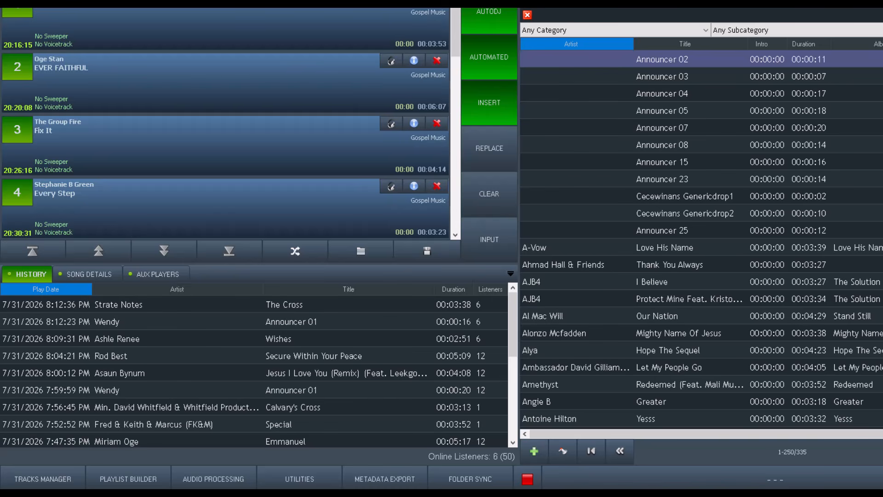
- Move the CS Stream Listeners window up-left and run a fresh listener check
key(alt+Tab)
drag(616, 19, 598, 8)
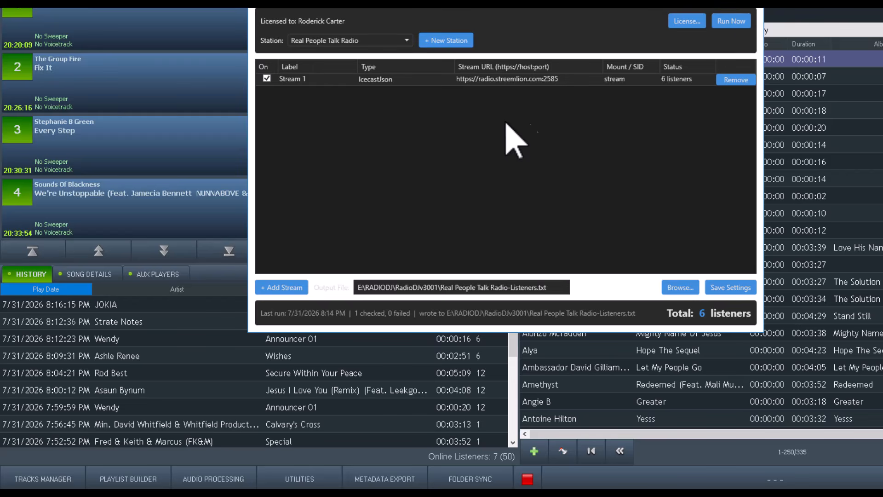
click(732, 28)
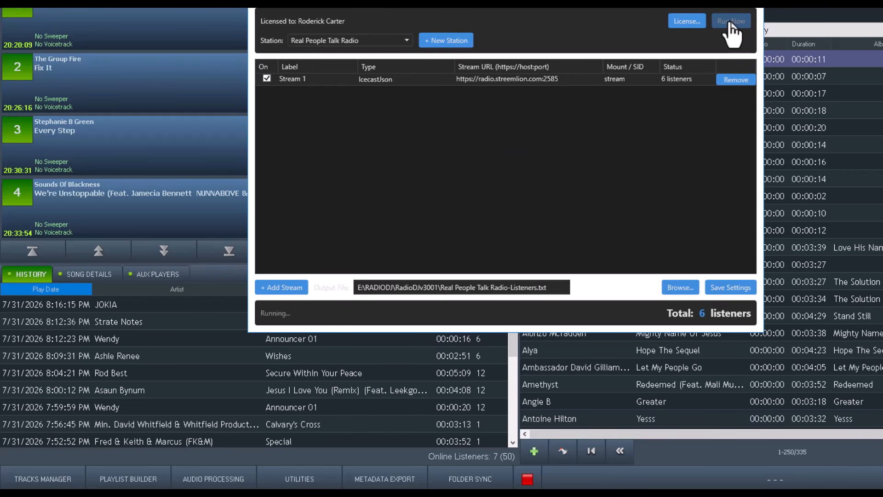